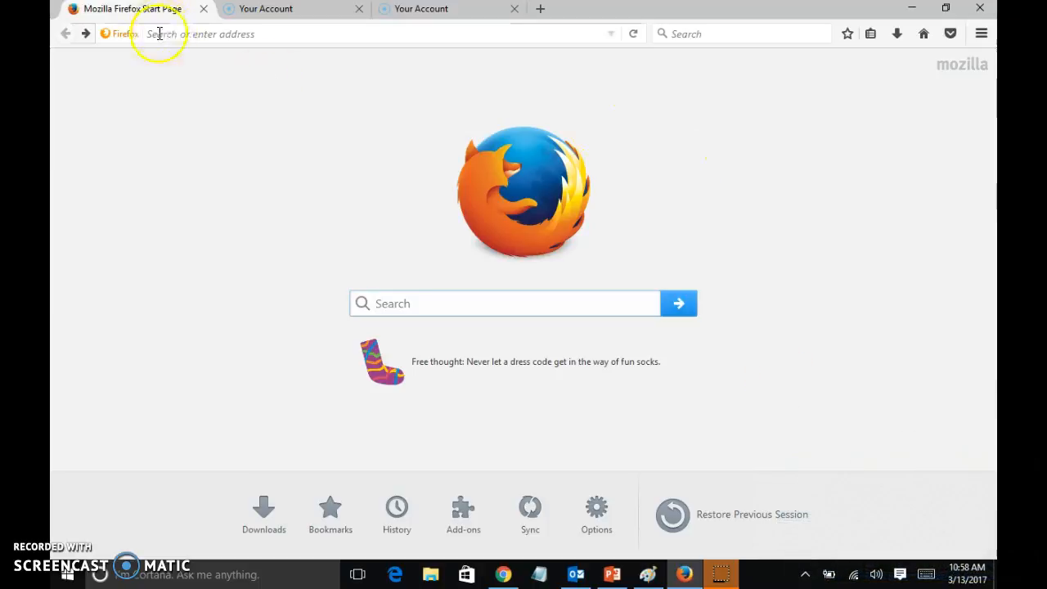
{"action": "left_click", "coordinate": [247, 36]}
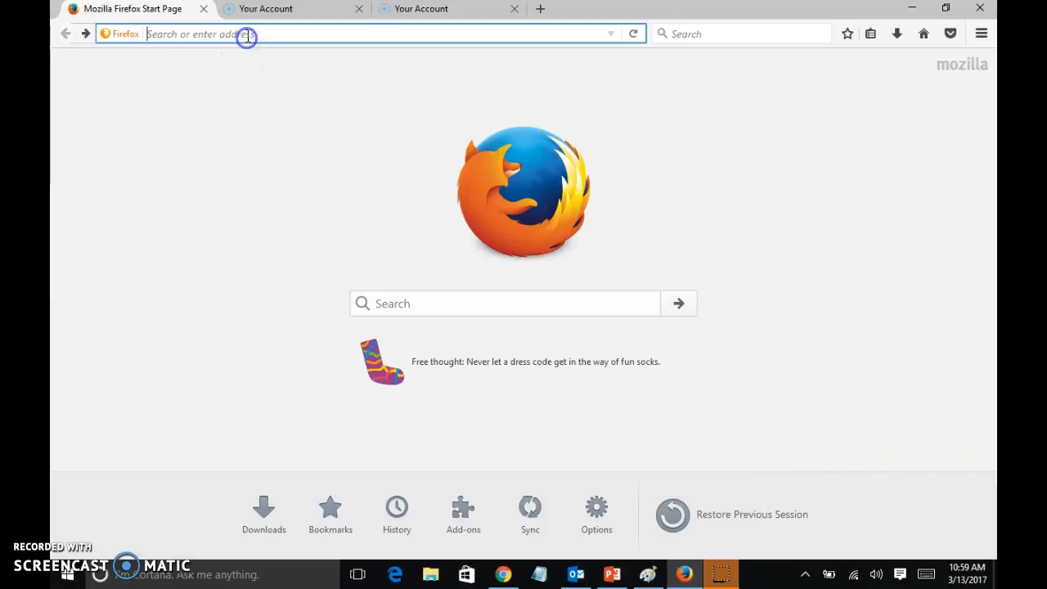
{"action": "type", "text": "www.google.com/"}
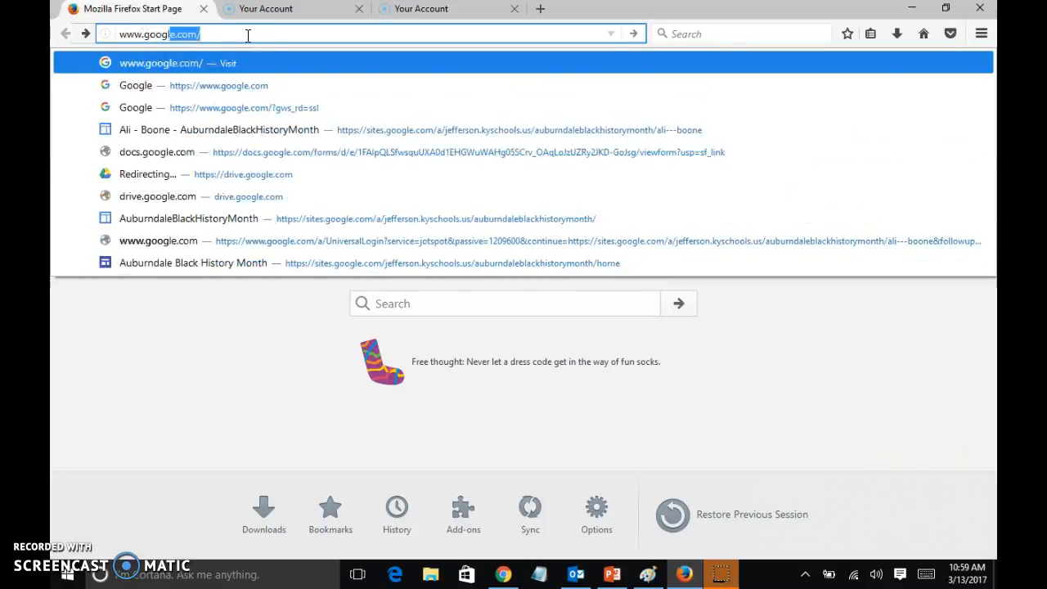
{"action": "key", "text": "Return"}
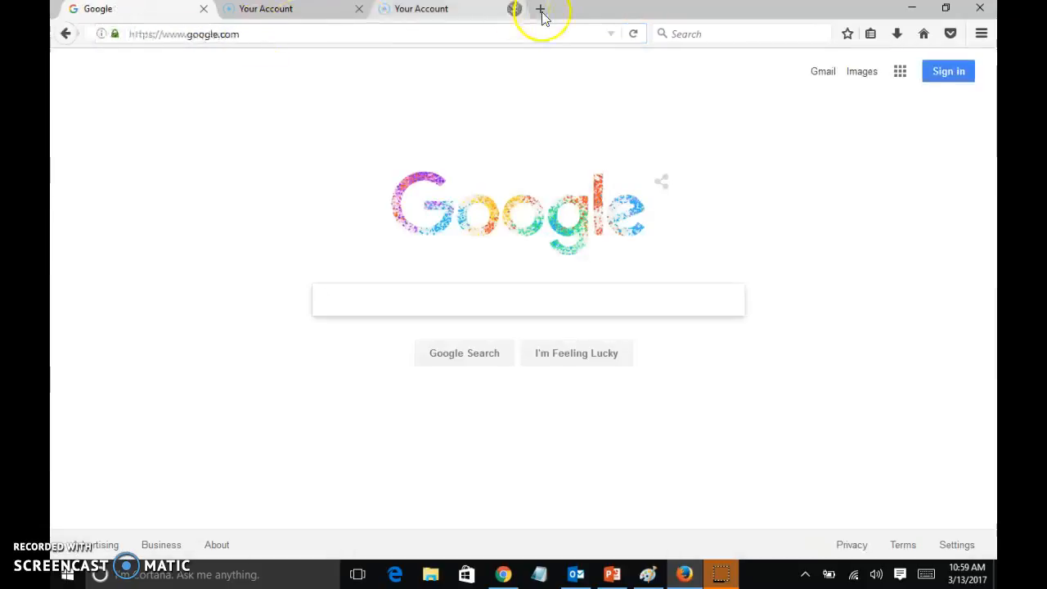
Sign in to the Google account with the account password and dismiss the offer to remember the login
{"action": "left_click", "coordinate": [947, 72]}
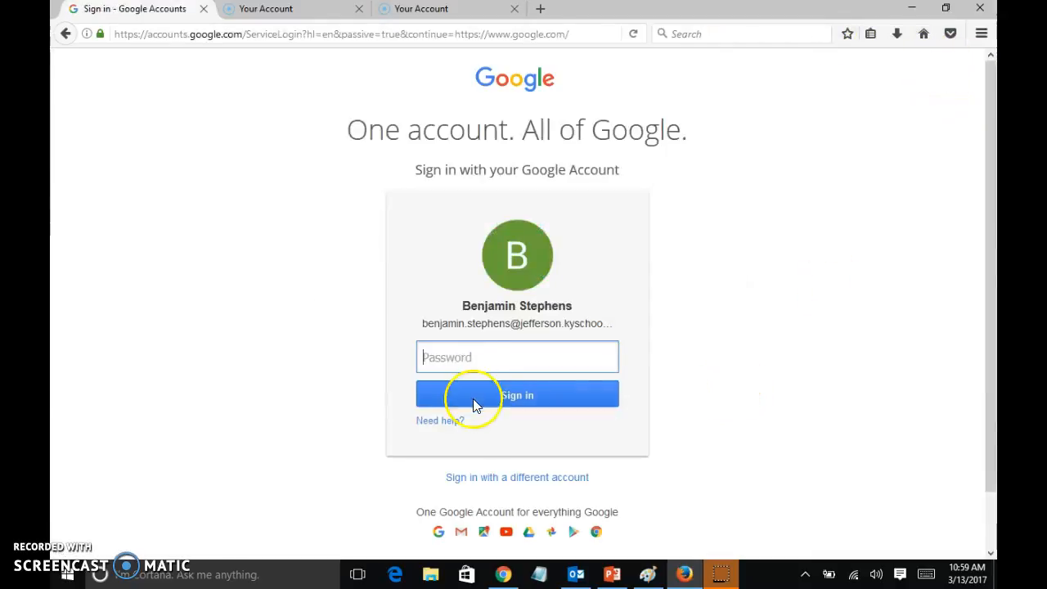
{"action": "left_click", "coordinate": [469, 358]}
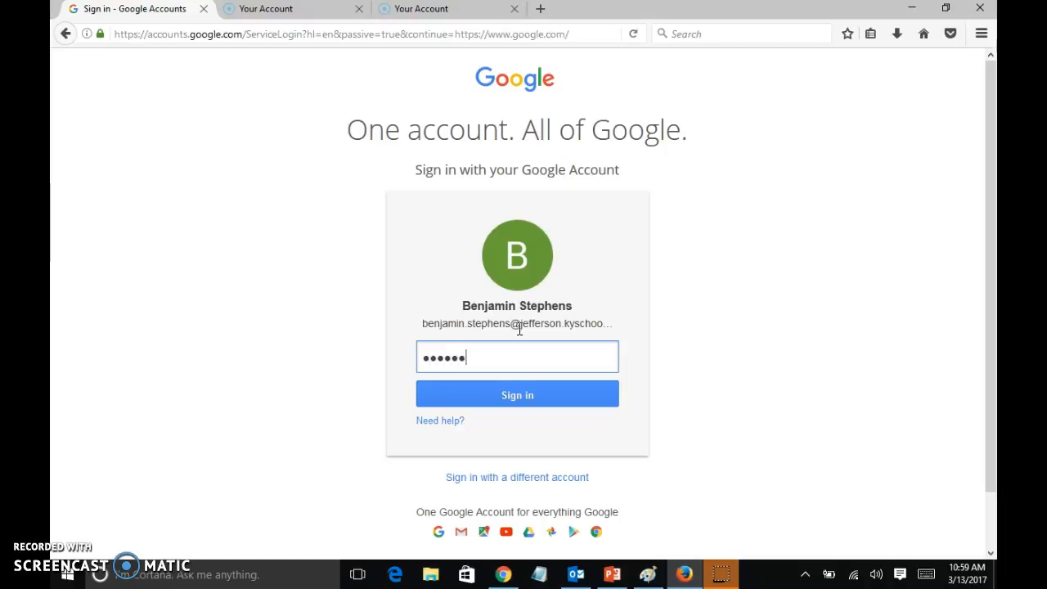
{"action": "left_click", "coordinate": [590, 394]}
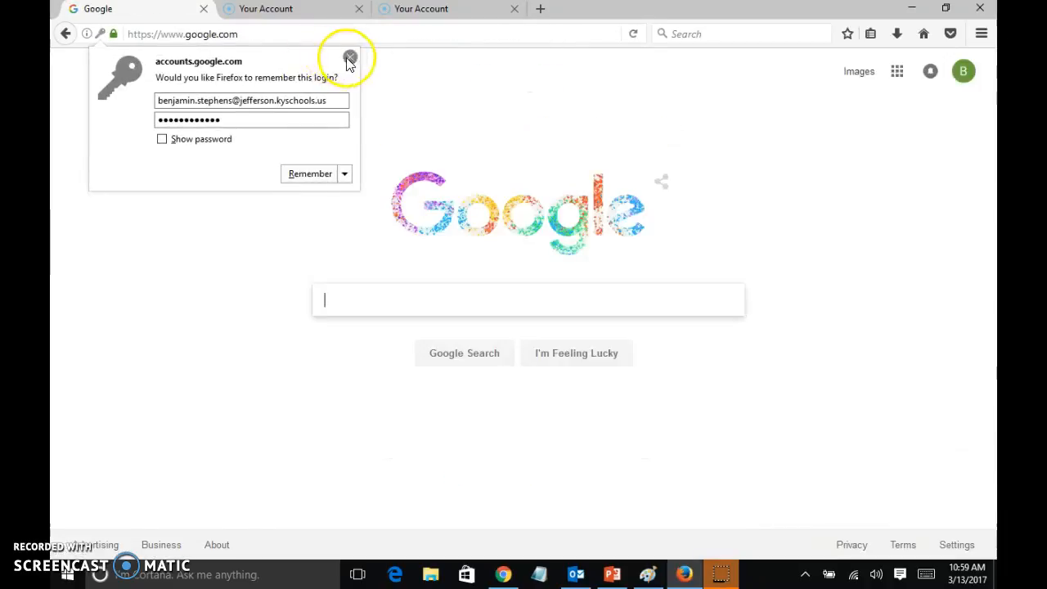
{"action": "left_click", "coordinate": [350, 56]}
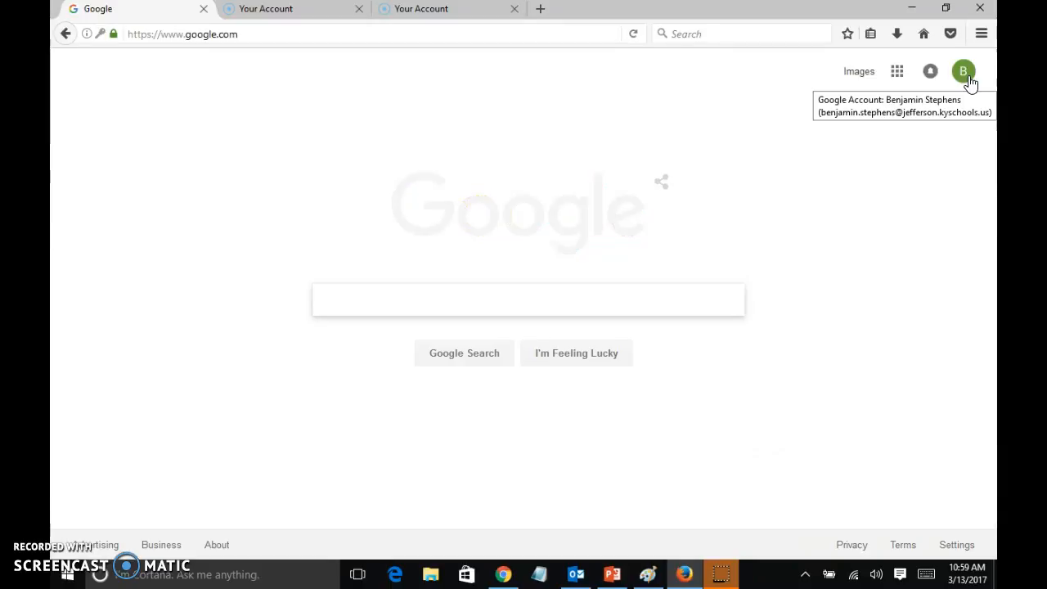
Search Google for "google forms"
{"action": "left_click", "coordinate": [283, 33]}
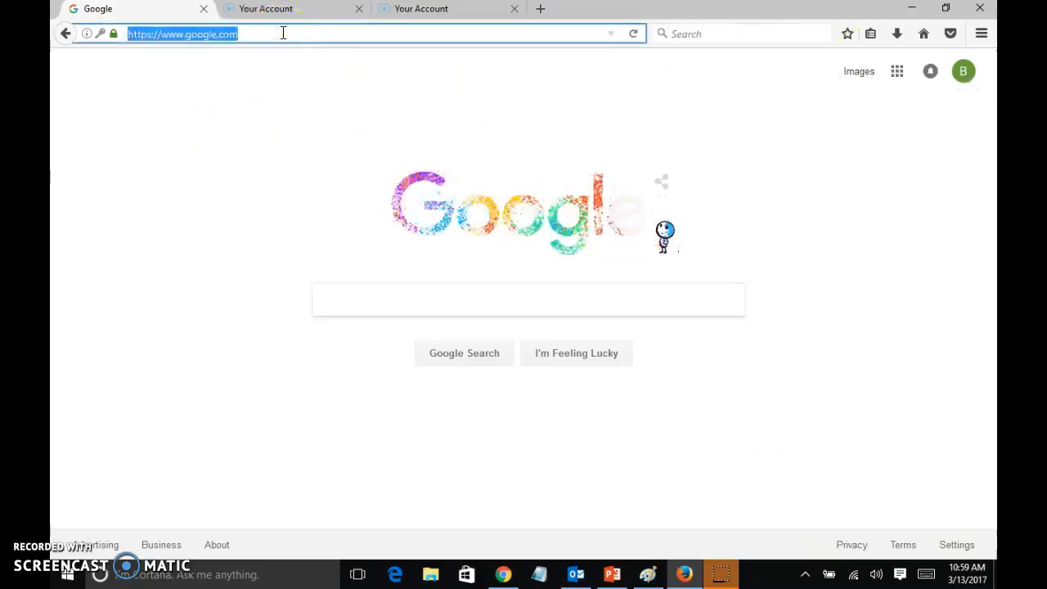
{"action": "left_click", "coordinate": [360, 305]}
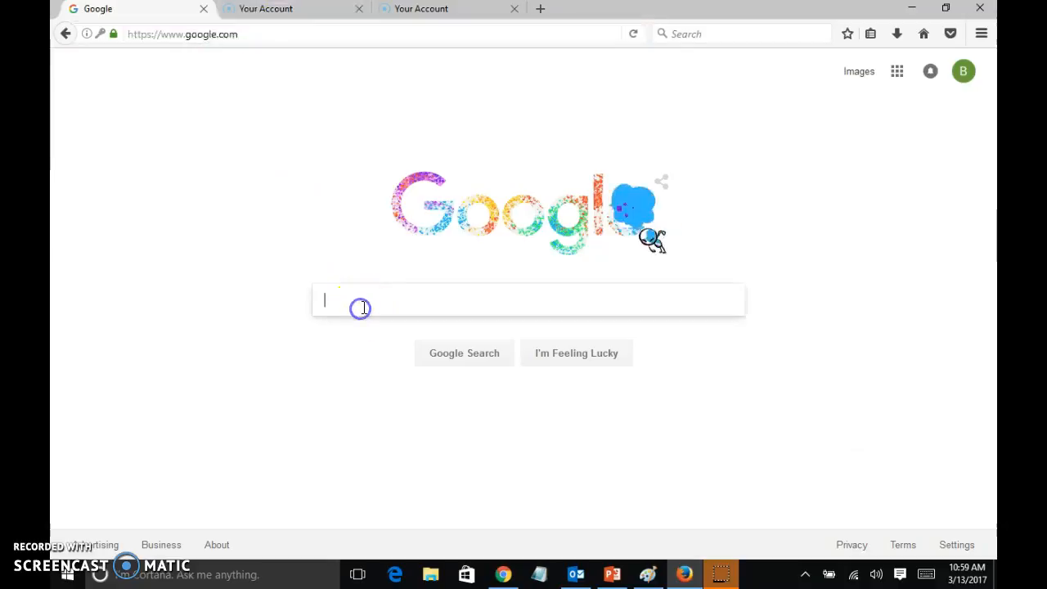
{"action": "type", "text": "google "}
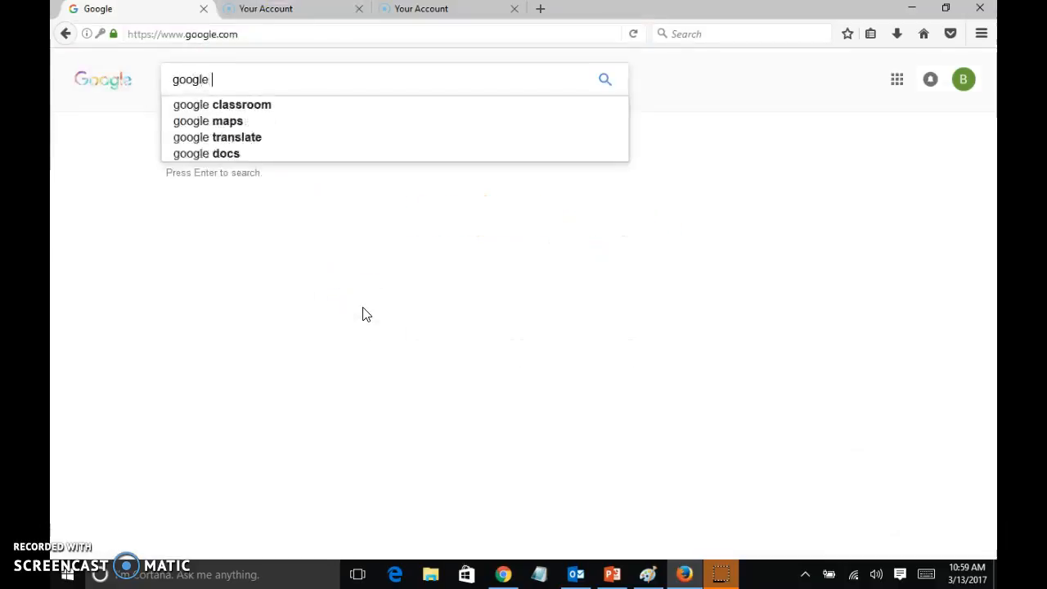
{"action": "type", "text": "forms"}
{"action": "key", "text": "Return"}
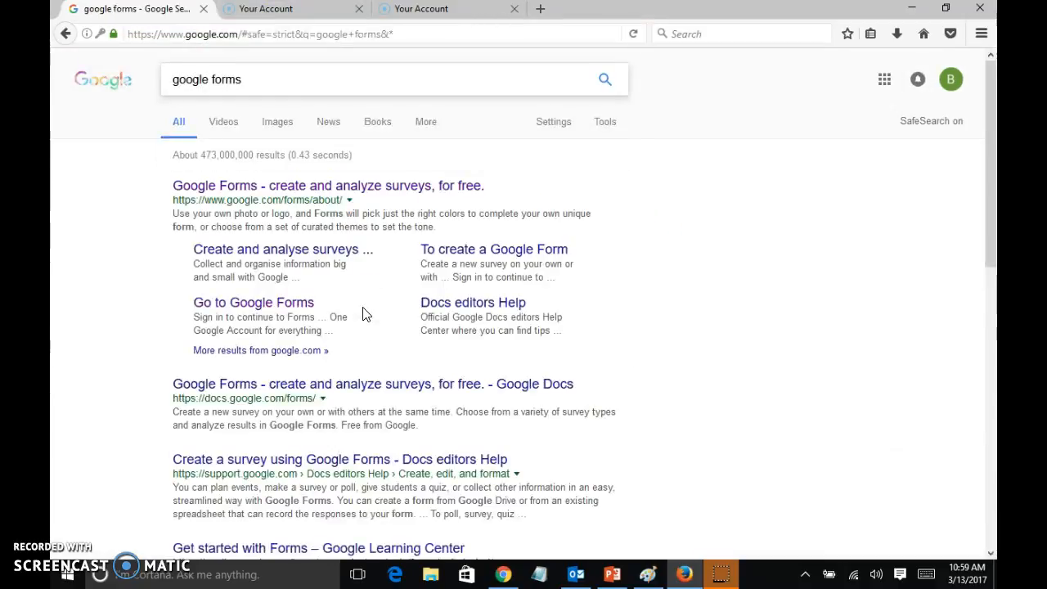
Go to Google Forms from the first search result and start a new form from the Blank Quiz template
{"action": "left_click", "coordinate": [281, 191]}
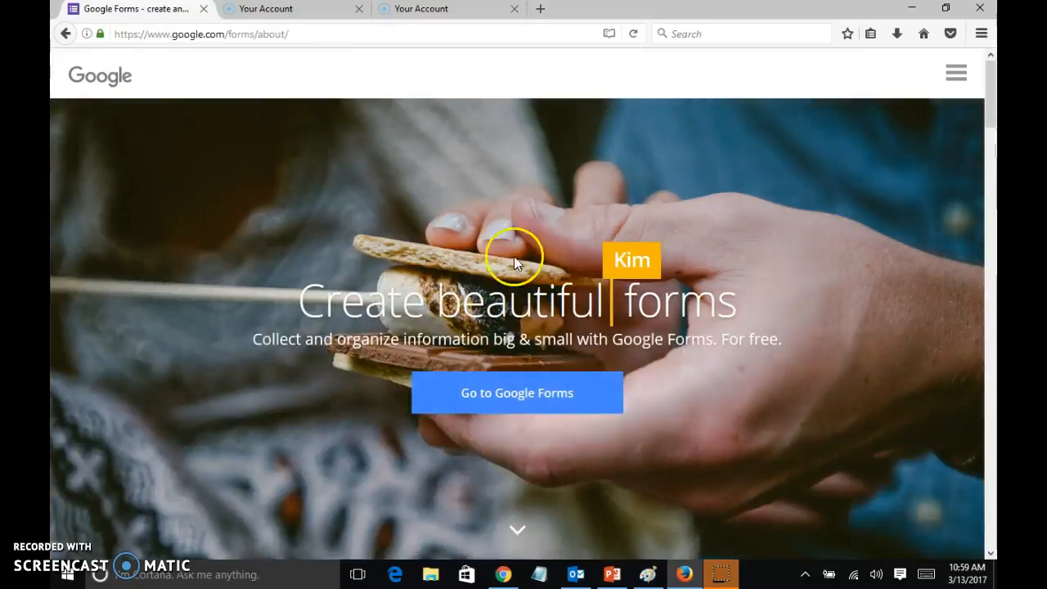
{"action": "left_click", "coordinate": [510, 401]}
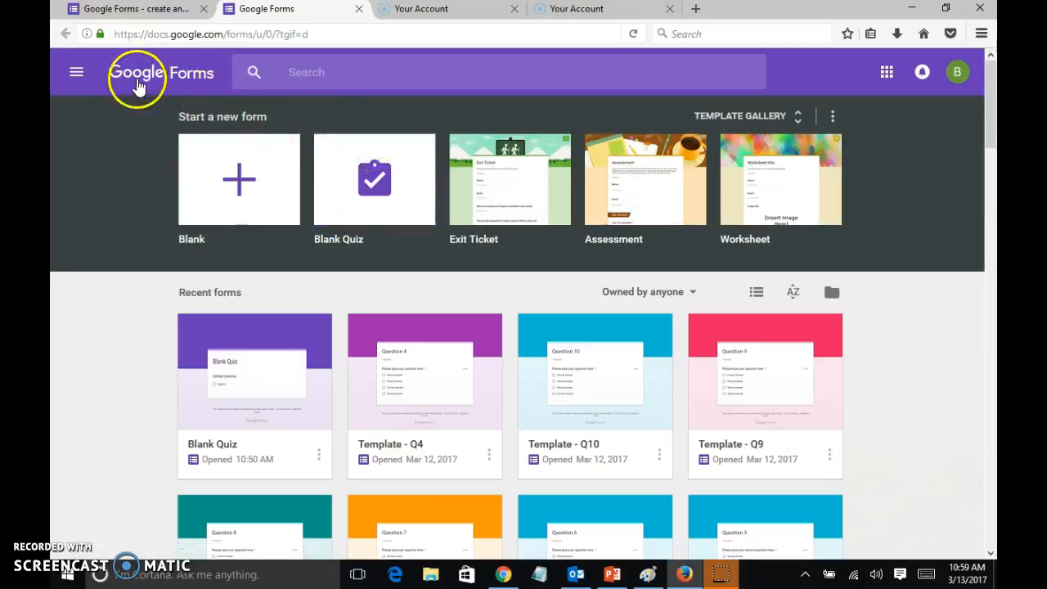
{"action": "left_click", "coordinate": [378, 190]}
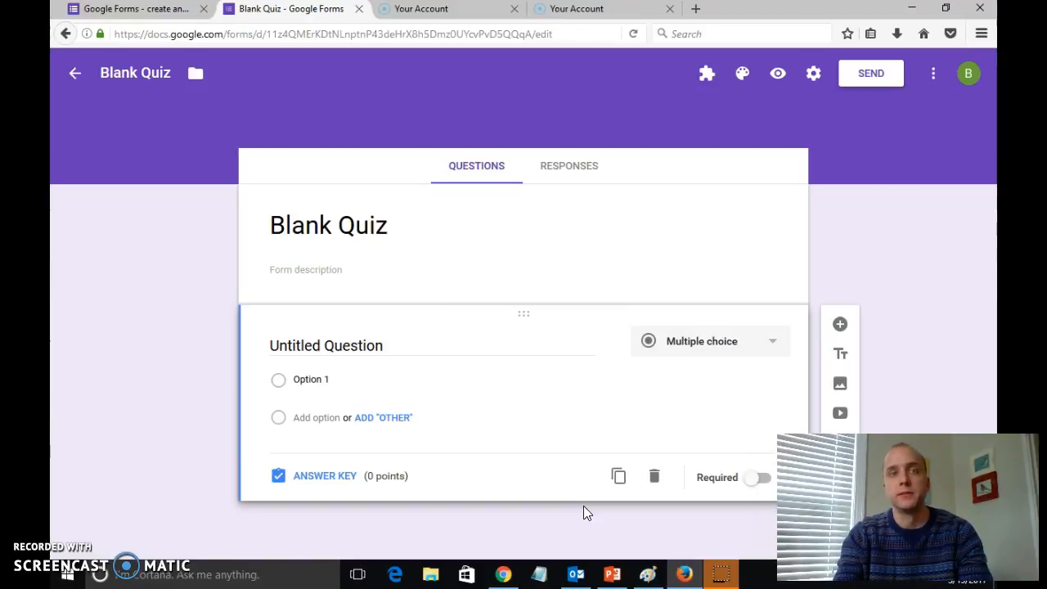
Make the first question a short answer titled "First Name" and add a second short-answer question titled "Last Name"
{"action": "left_click", "coordinate": [768, 341]}
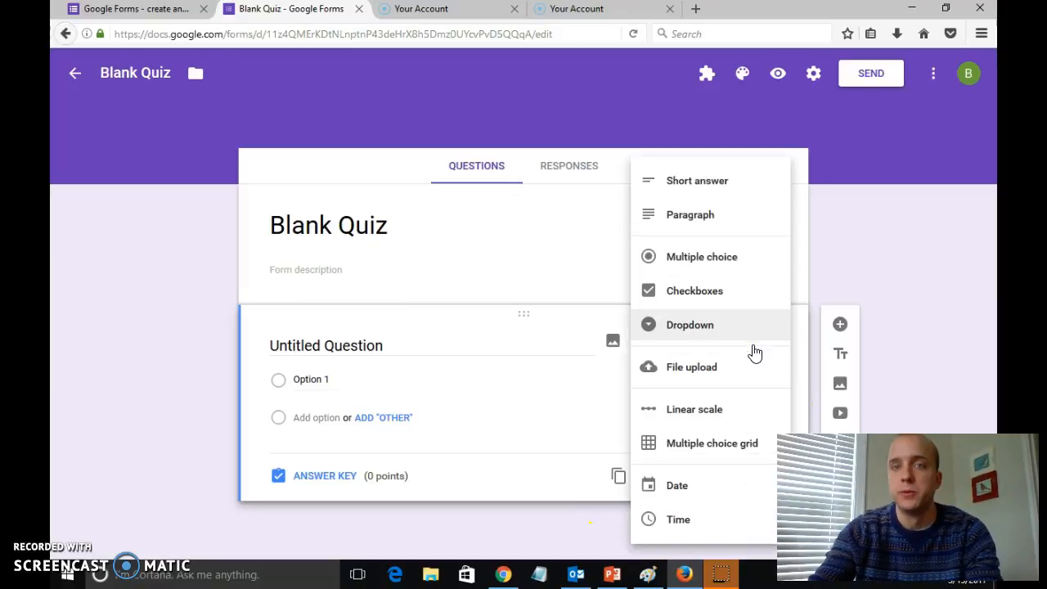
{"action": "left_click", "coordinate": [700, 184]}
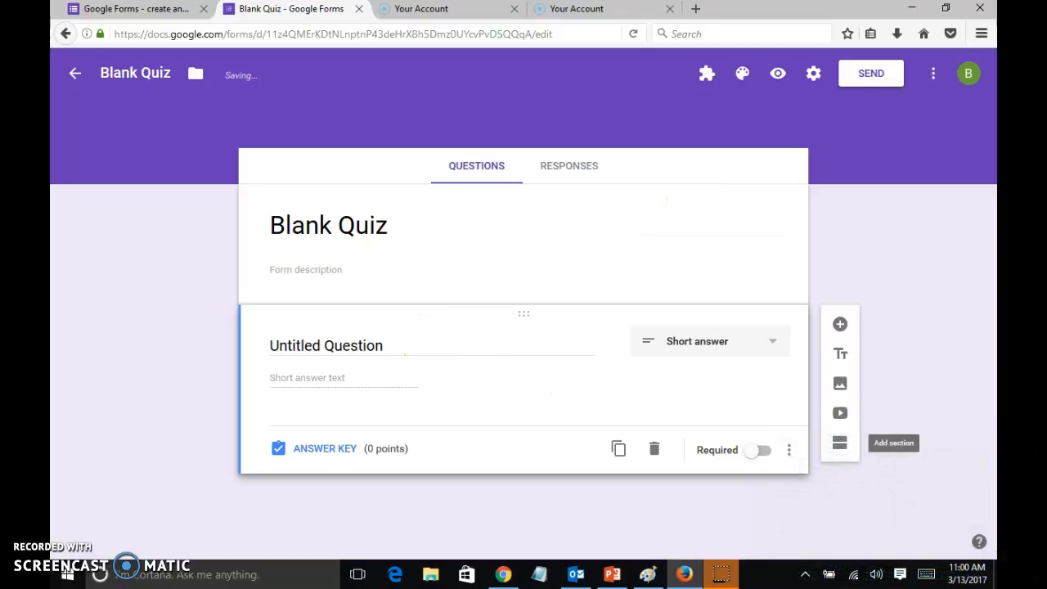
{"action": "left_click", "coordinate": [365, 344]}
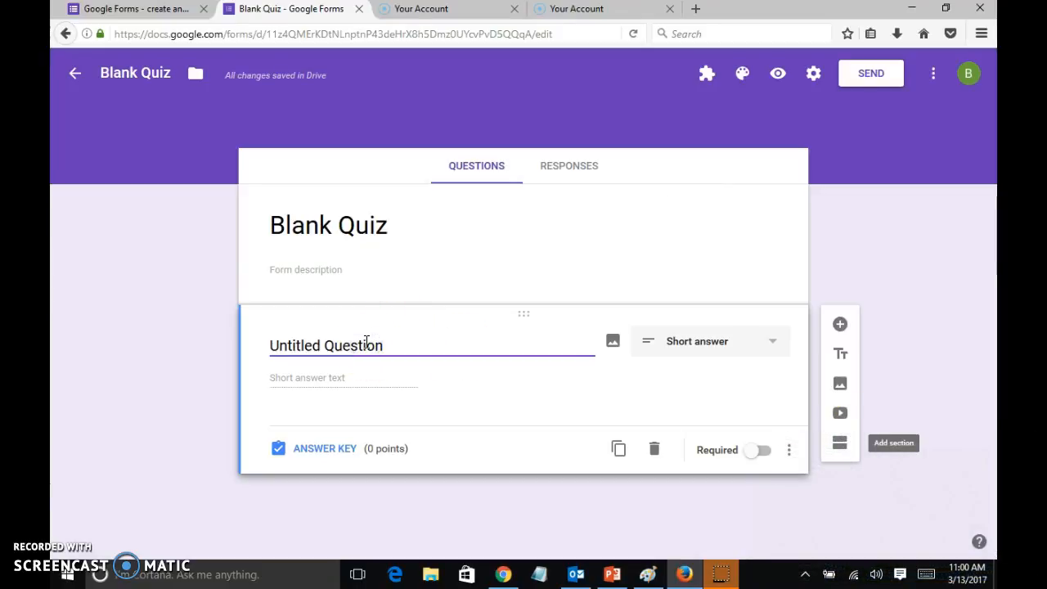
{"action": "double_click", "coordinate": [365, 345]}
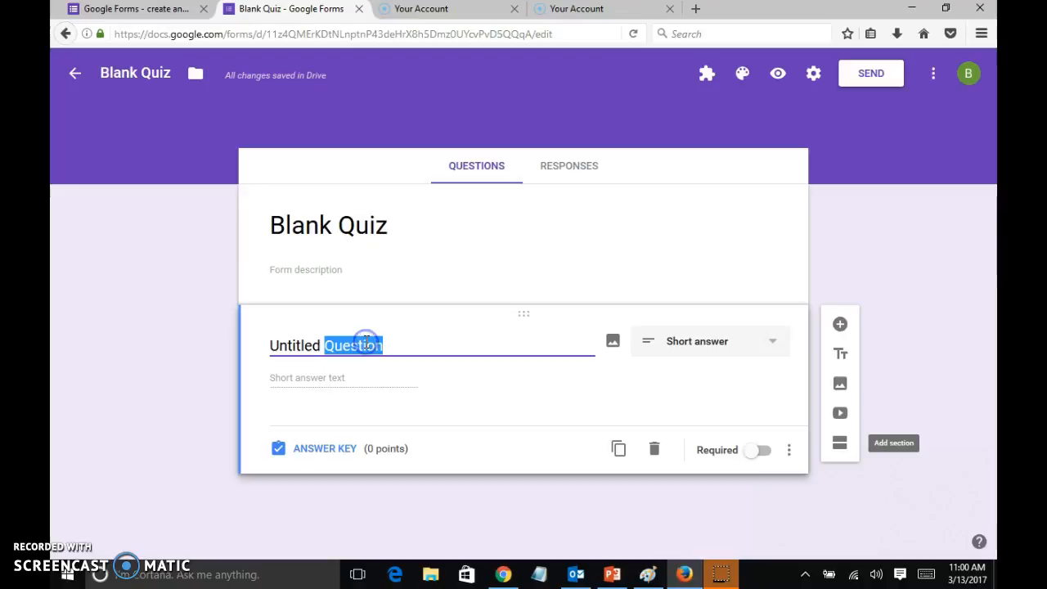
{"action": "triple_click", "coordinate": [366, 344]}
{"action": "type", "text": "First Name"}
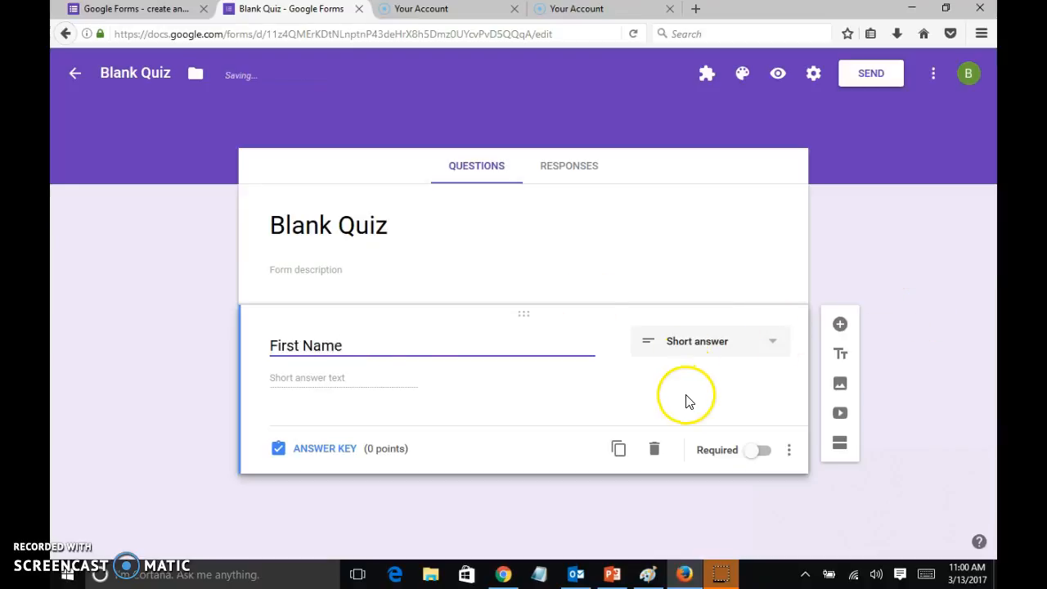
{"action": "left_click", "coordinate": [842, 323]}
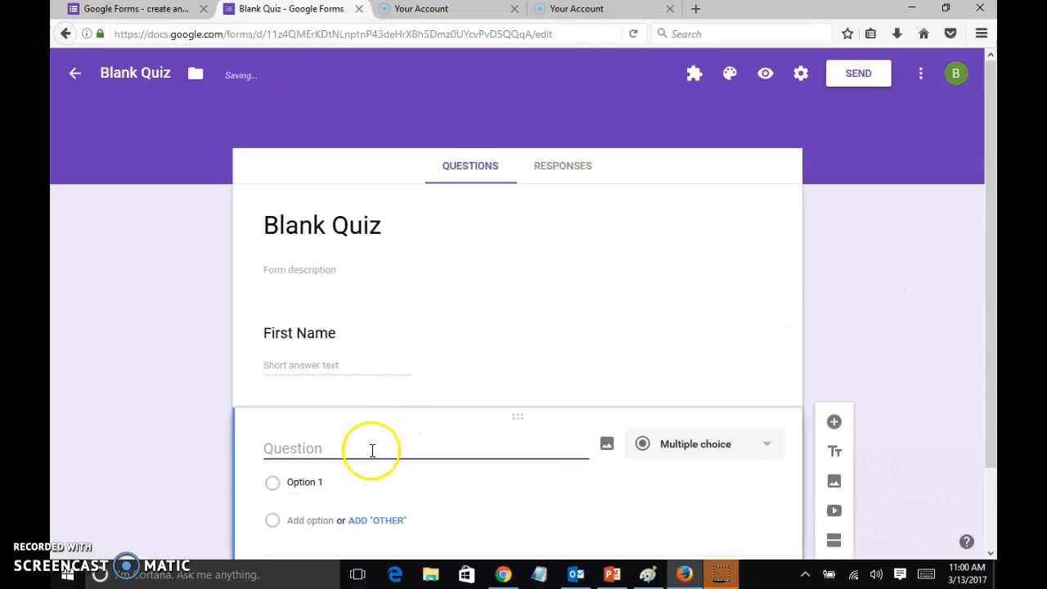
{"action": "type", "text": "Lat"}
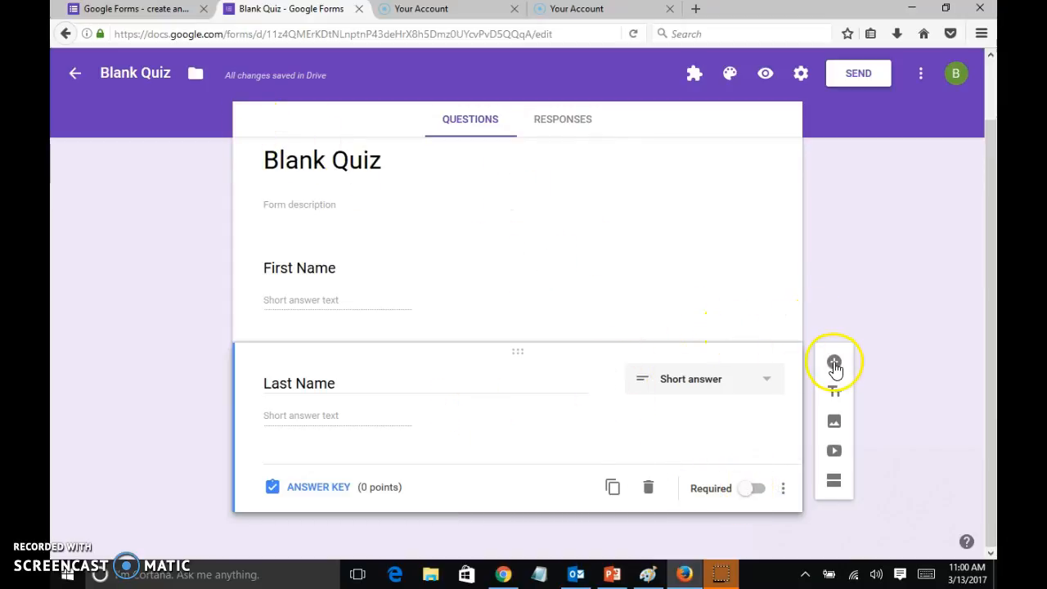
Delete both the "Last Name" and "First Name" questions from the quiz
{"action": "left_click", "coordinate": [539, 408]}
{"action": "left_click", "coordinate": [650, 489]}
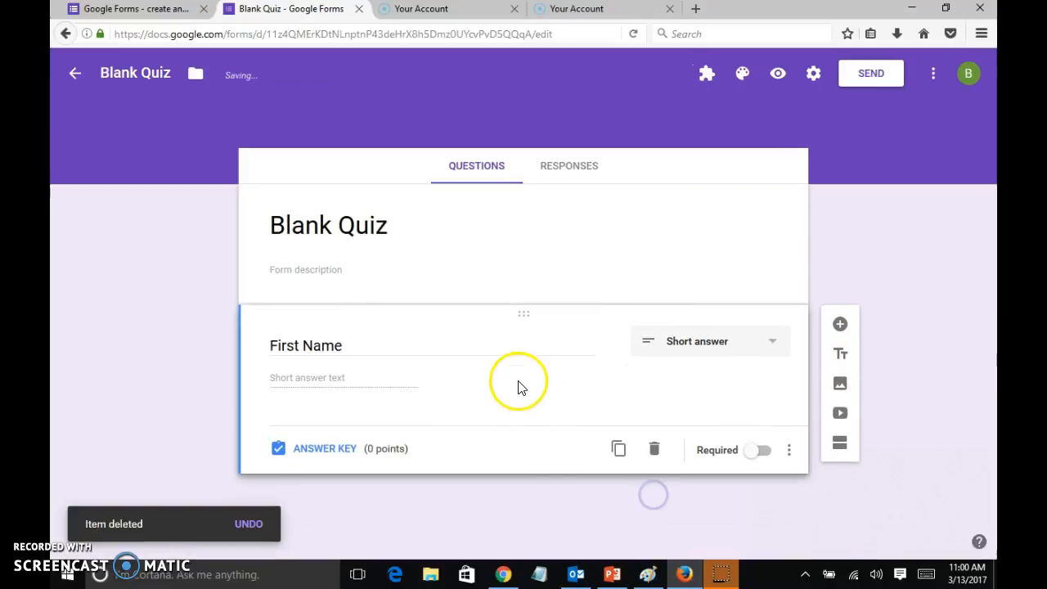
{"action": "left_click", "coordinate": [655, 452]}
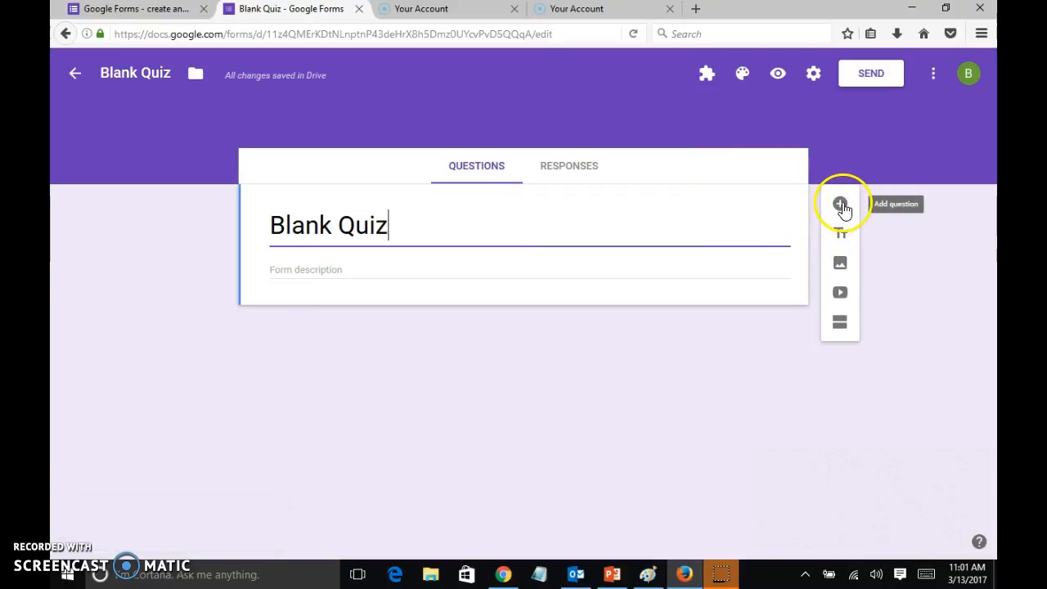
Add a new question to the empty quiz with Multiple choice as its type
{"action": "left_click", "coordinate": [842, 206]}
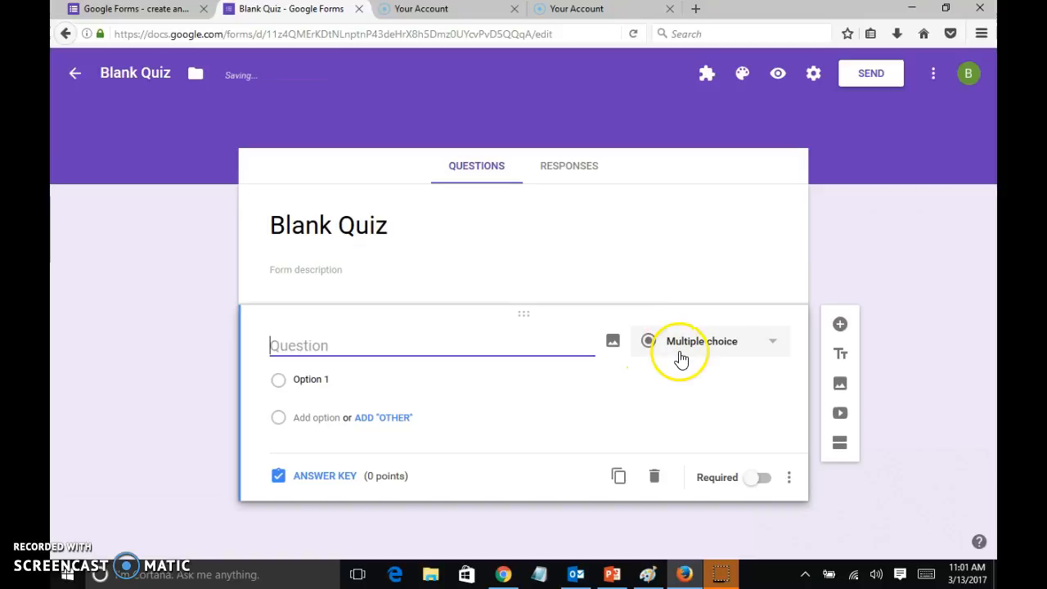
{"action": "left_click", "coordinate": [770, 343]}
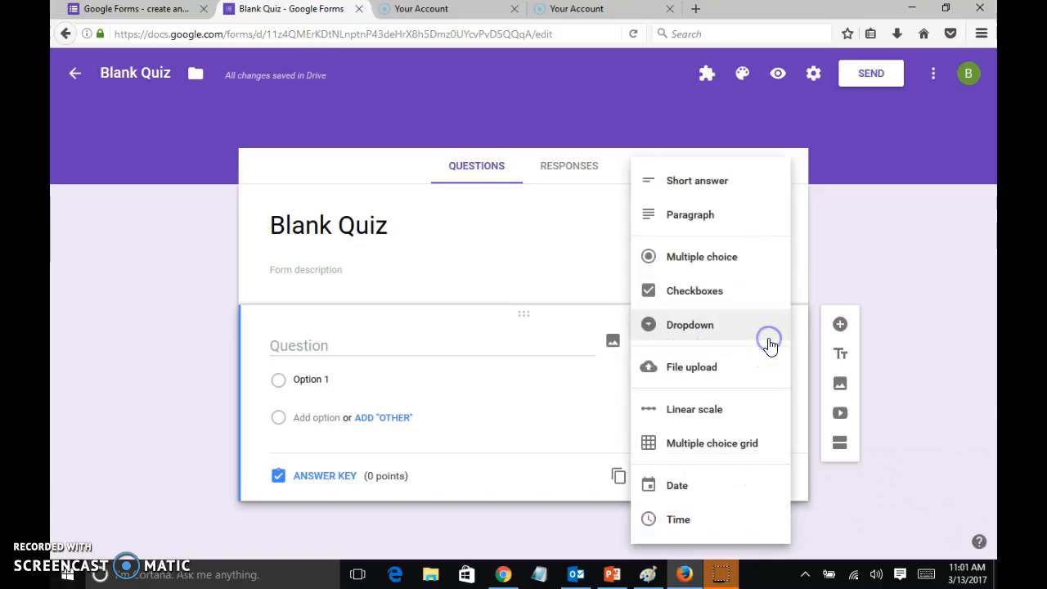
{"action": "left_click", "coordinate": [729, 262]}
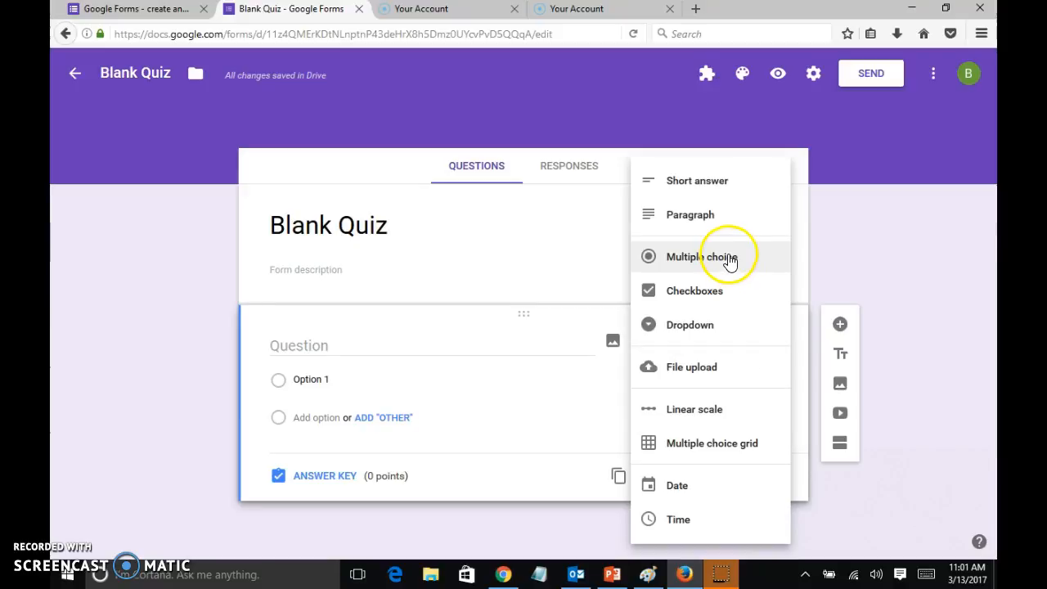
{"action": "left_click", "coordinate": [729, 260]}
Enter "The jailor wants to know" as the question text and correct the misspelled word to "jailer"
{"action": "left_click", "coordinate": [372, 347]}
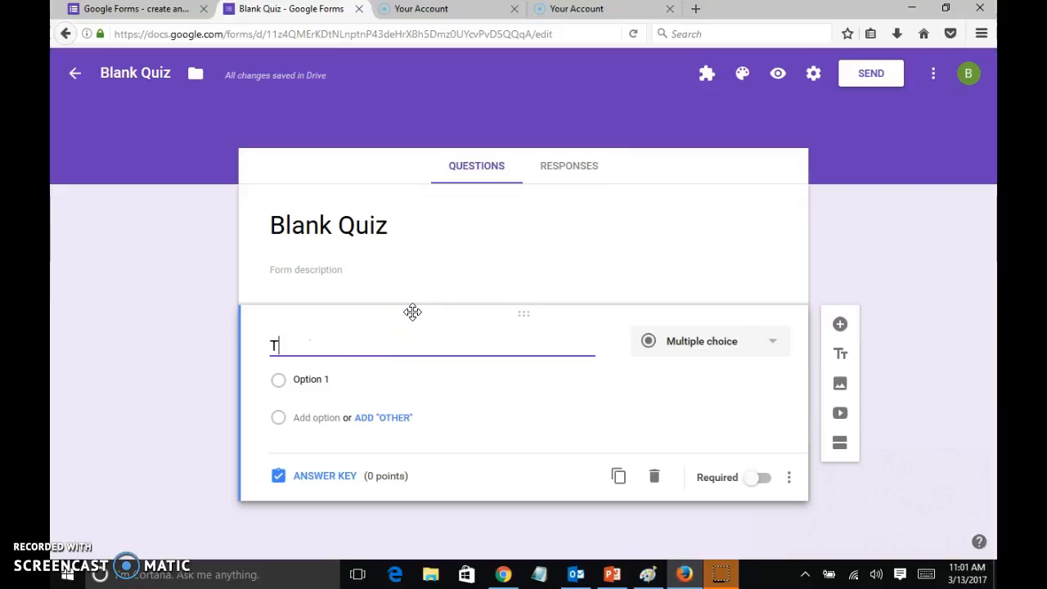
{"action": "type", "text": "The jailor wants to know"}
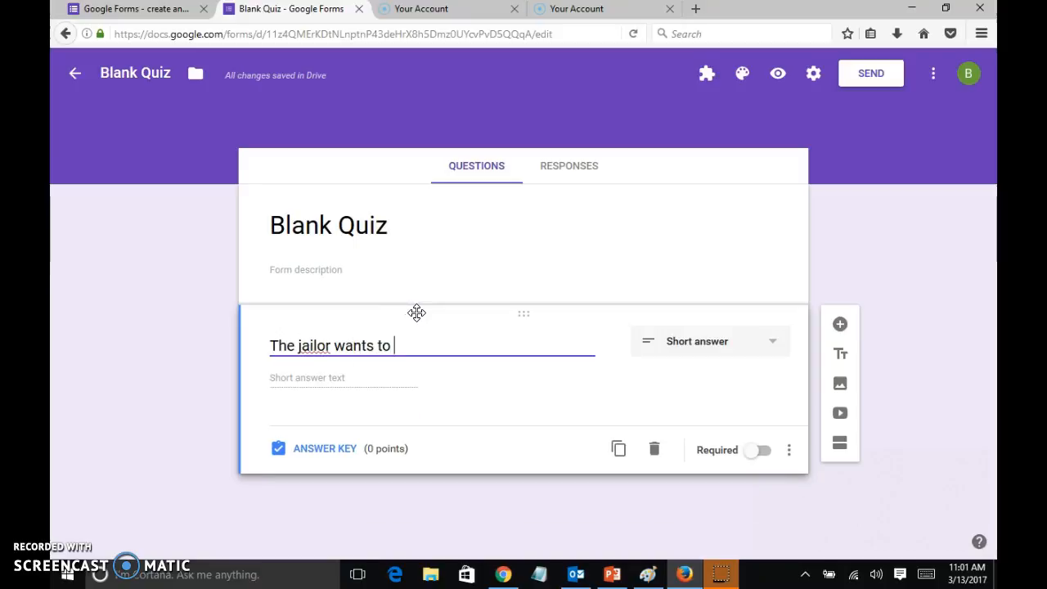
{"action": "right_click", "coordinate": [311, 351]}
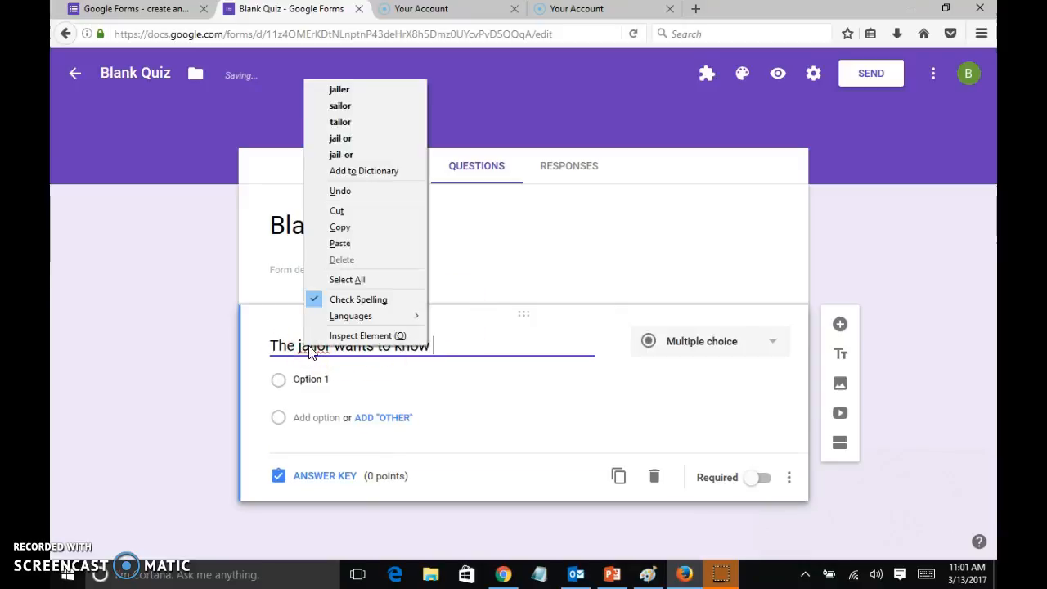
{"action": "left_click", "coordinate": [360, 90]}
Replace the wording after "The" so the question reads "The quiz master wants to know what is 4 X 4?"
{"action": "left_click", "coordinate": [458, 340]}
{"action": "left_click_drag", "start_coordinate": [451, 345], "coordinate": [296, 337]}
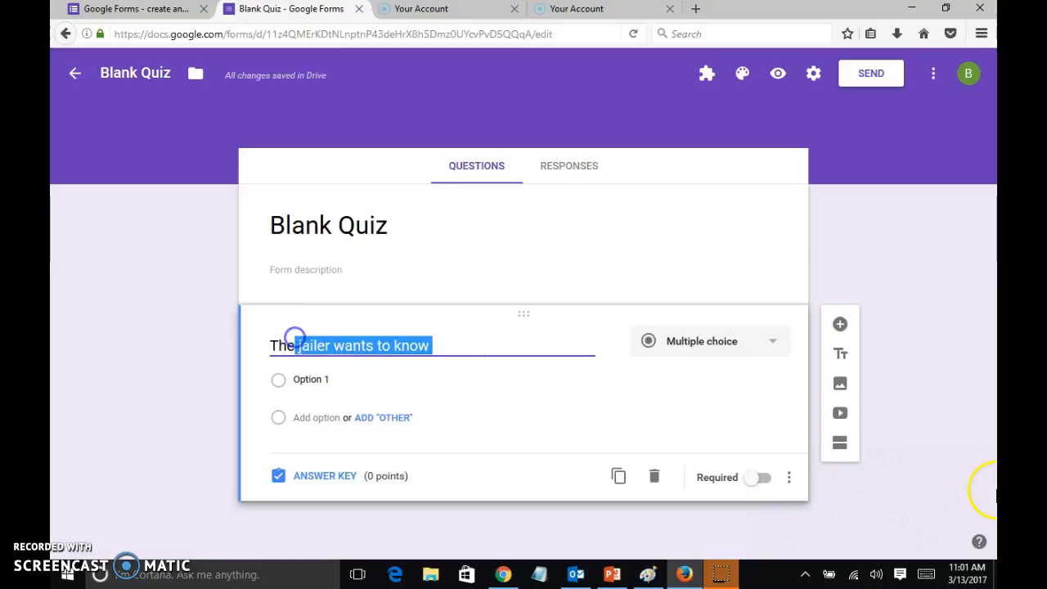
{"action": "key", "text": "BackSpace"}
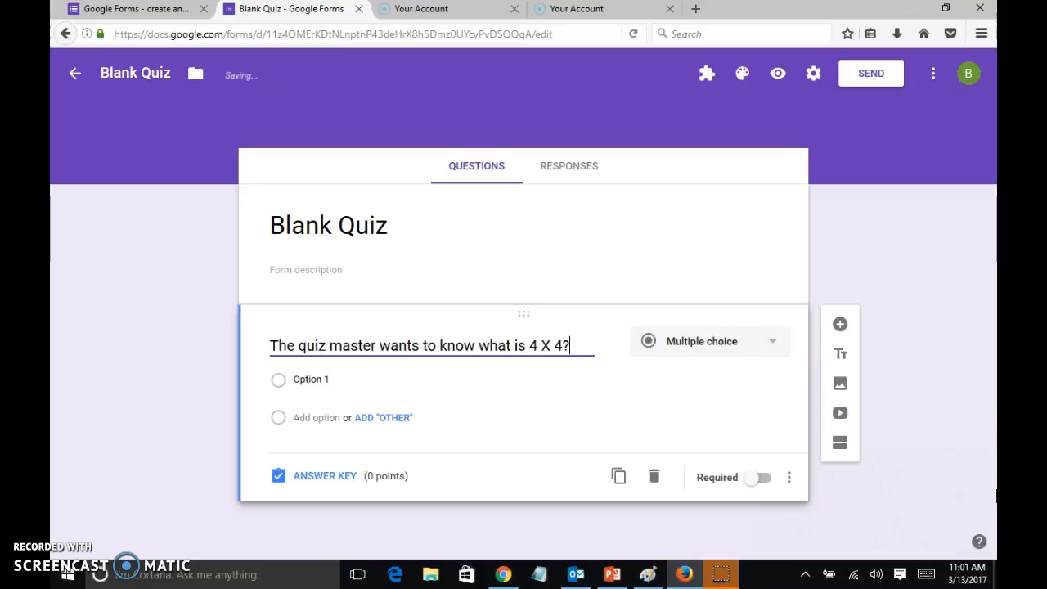
{"action": "left_click", "coordinate": [493, 402]}
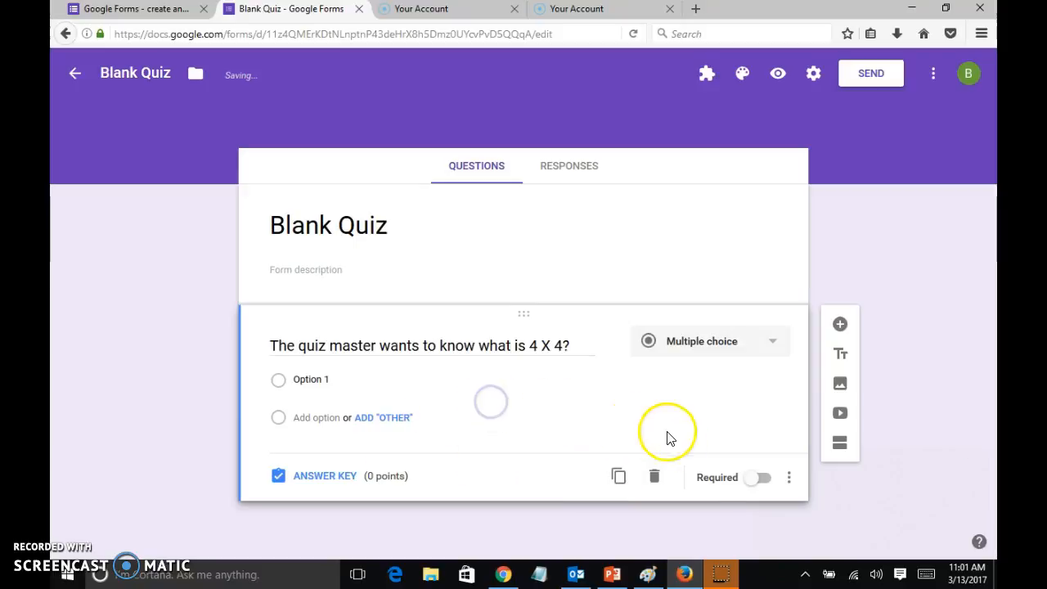
Make the 4 X 4 question required and give it the answer options 16, 20 and 24
{"action": "left_click", "coordinate": [757, 478]}
{"action": "left_click", "coordinate": [461, 429]}
{"action": "left_click", "coordinate": [341, 383]}
{"action": "type", "text": "16"}
{"action": "left_click", "coordinate": [323, 417]}
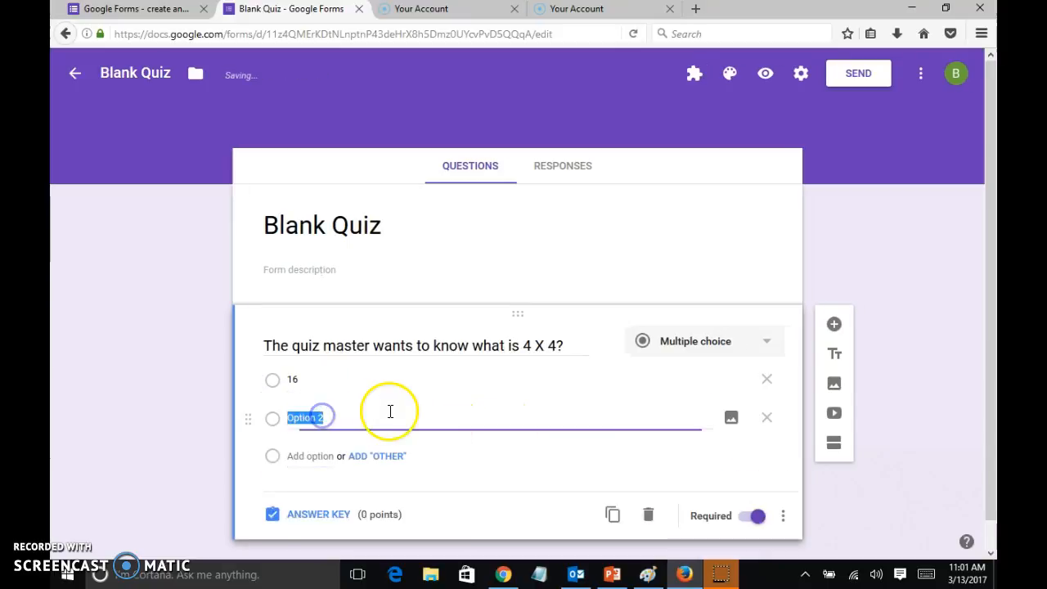
{"action": "type", "text": "20"}
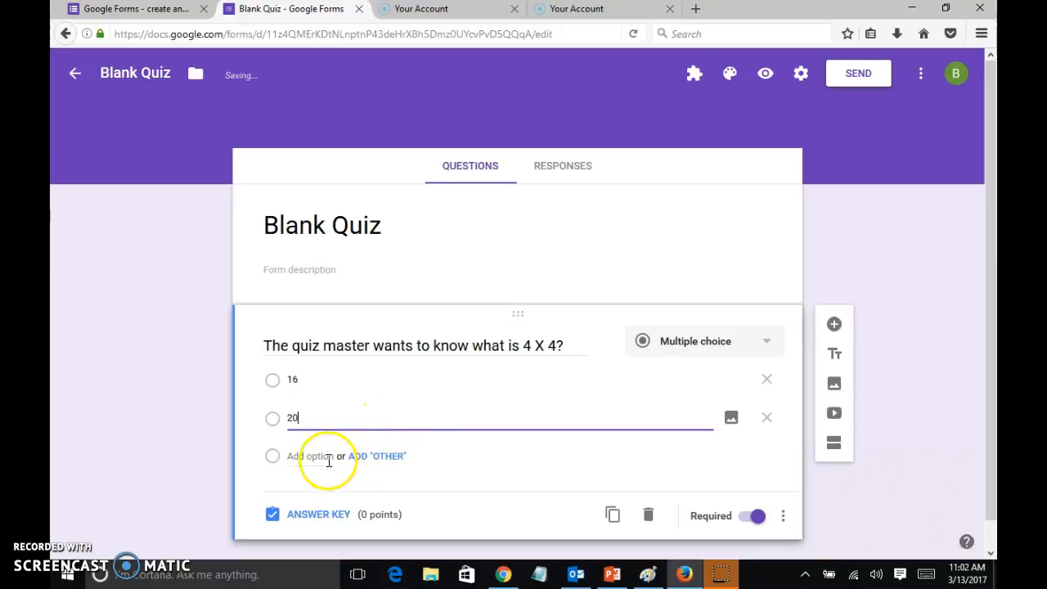
{"action": "left_click", "coordinate": [311, 456]}
{"action": "type", "text": "24"}
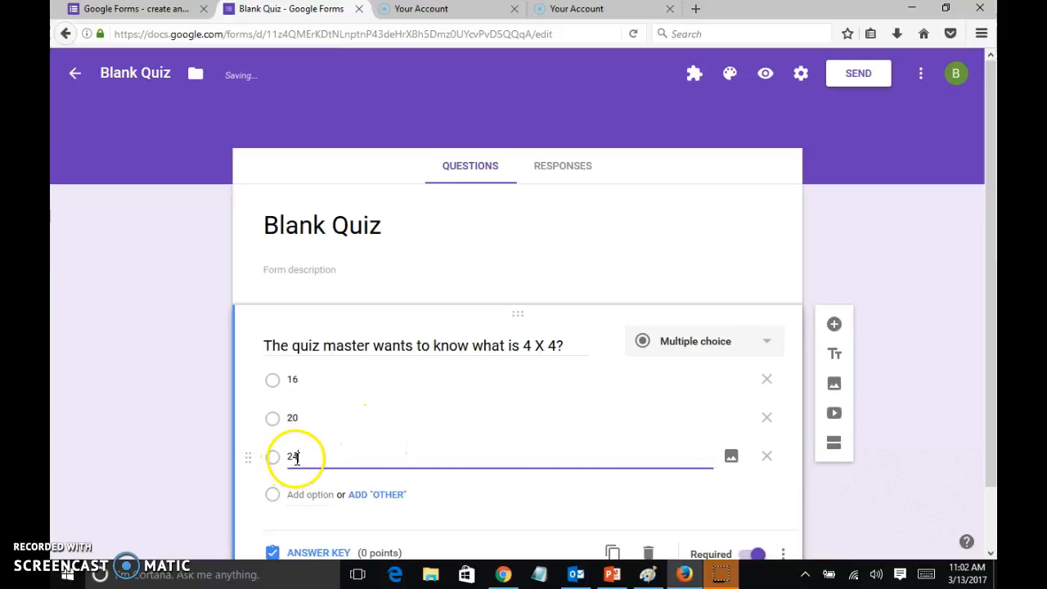
Add 36 as the fourth answer option of the 4 X 4 question
{"action": "scroll", "coordinate": [299, 477], "scroll_direction": "down", "scroll_amount": 1}
{"action": "left_click", "coordinate": [292, 428]}
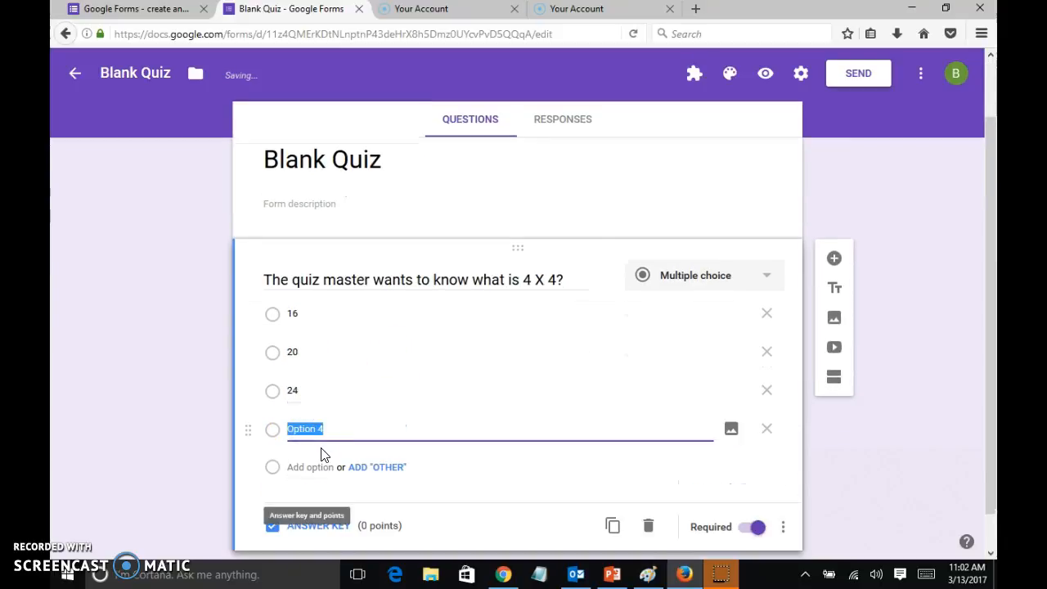
{"action": "type", "text": "36"}
{"action": "left_click", "coordinate": [516, 465]}
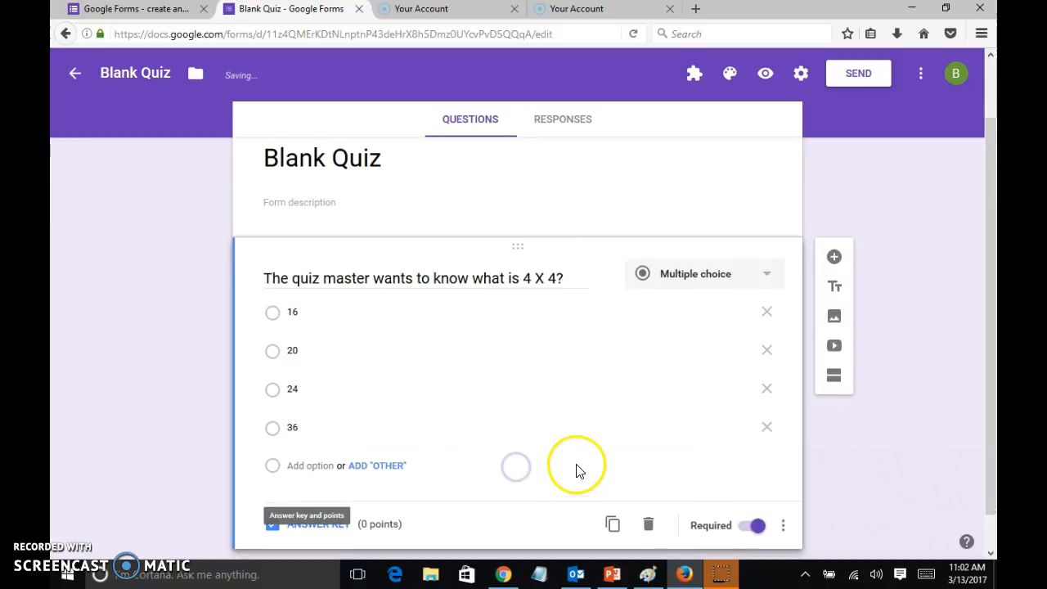
Open the answer key of the 4 X 4 question and set its value to 1 point
{"action": "scroll", "coordinate": [578, 466], "scroll_direction": "down", "scroll_amount": 1}
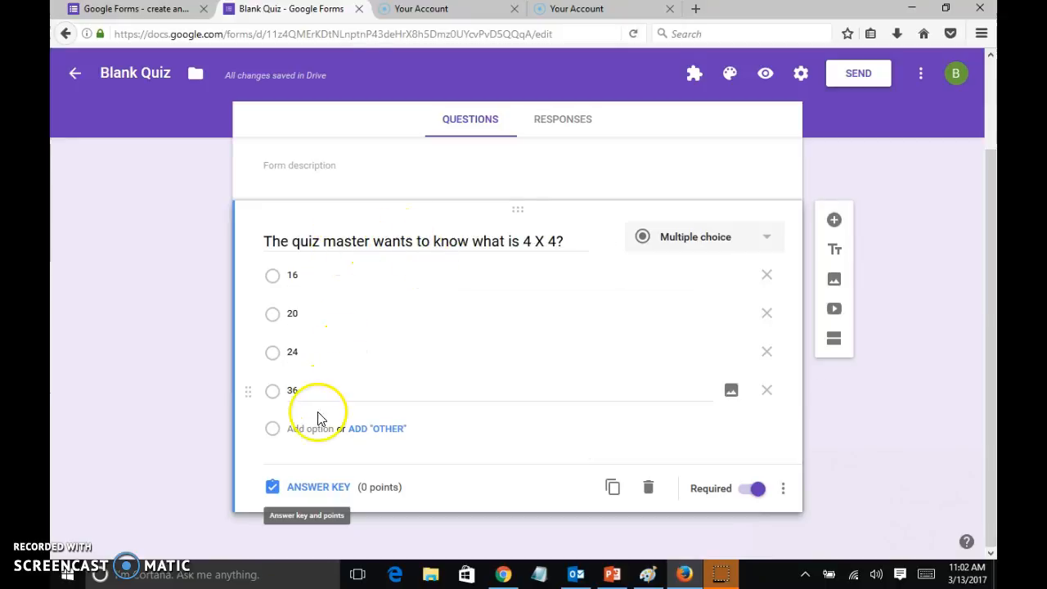
{"action": "left_click", "coordinate": [329, 488]}
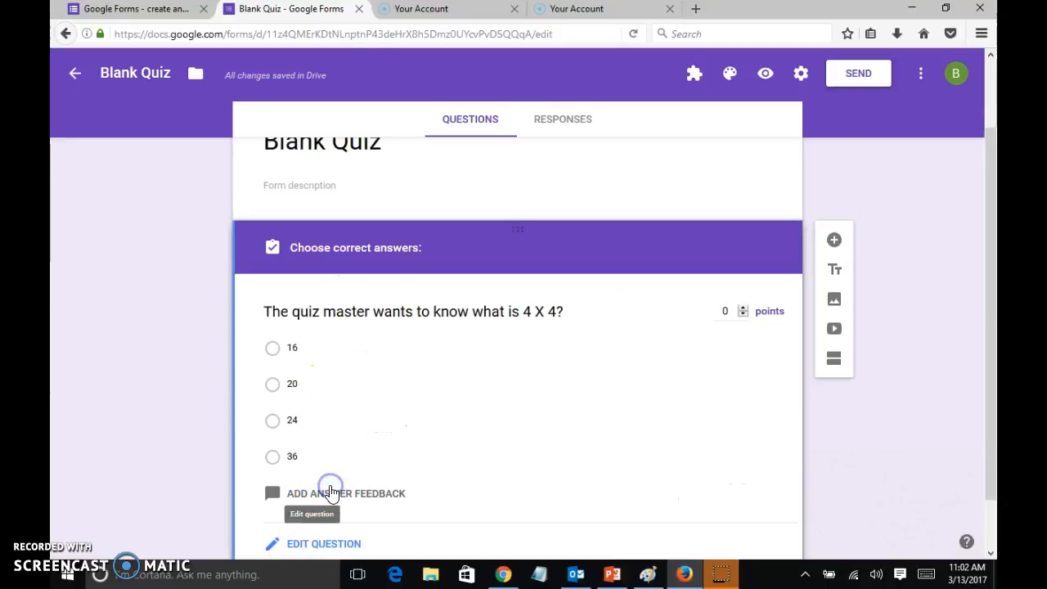
{"action": "scroll", "coordinate": [521, 352], "scroll_direction": "down", "scroll_amount": 1}
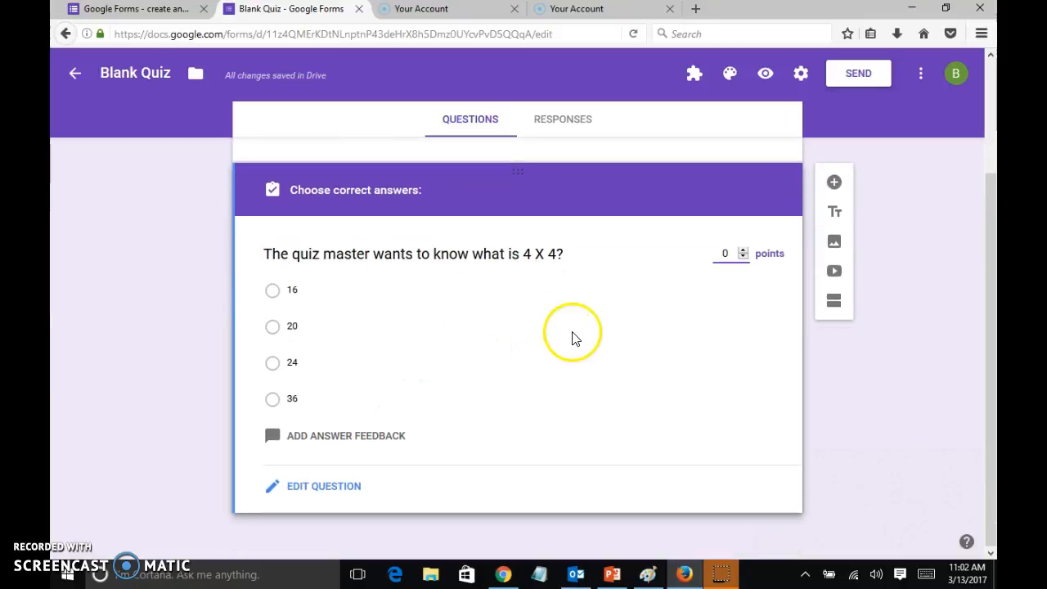
{"action": "left_click_drag", "start_coordinate": [730, 251], "coordinate": [712, 252]}
{"action": "type", "text": "1"}
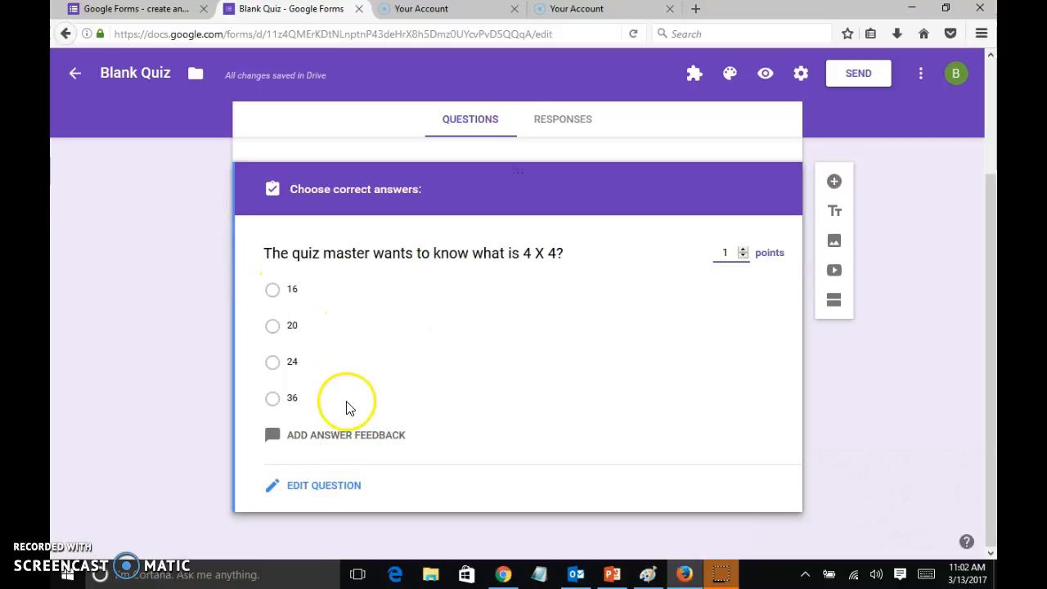
Mark 16 as the correct answer, and briefly mark 24 as correct too before clearing it again
{"action": "left_click", "coordinate": [451, 333]}
{"action": "left_click", "coordinate": [315, 329]}
{"action": "left_click", "coordinate": [307, 302]}
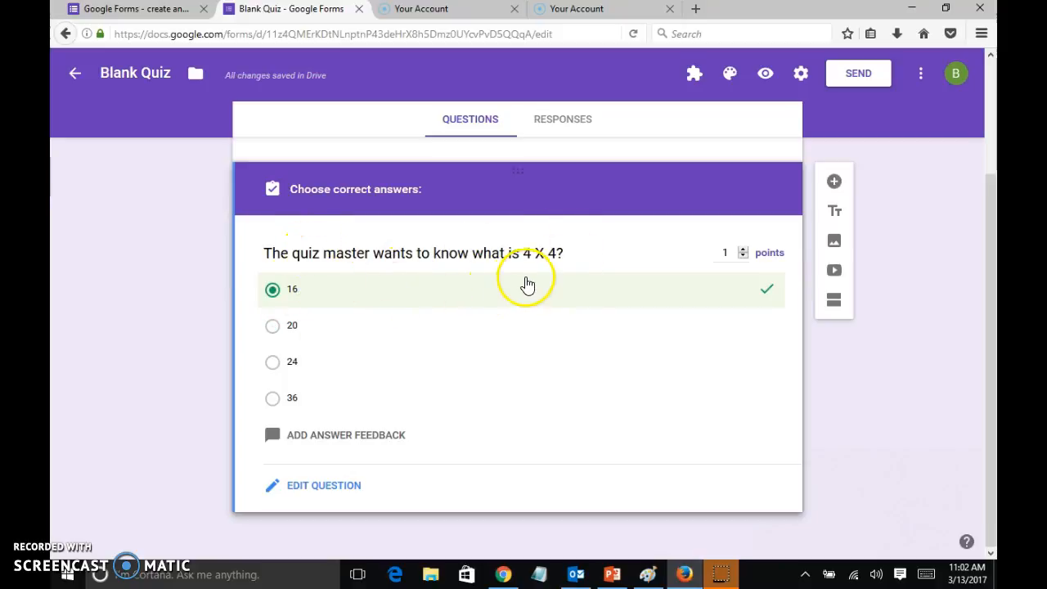
{"action": "left_click", "coordinate": [410, 369]}
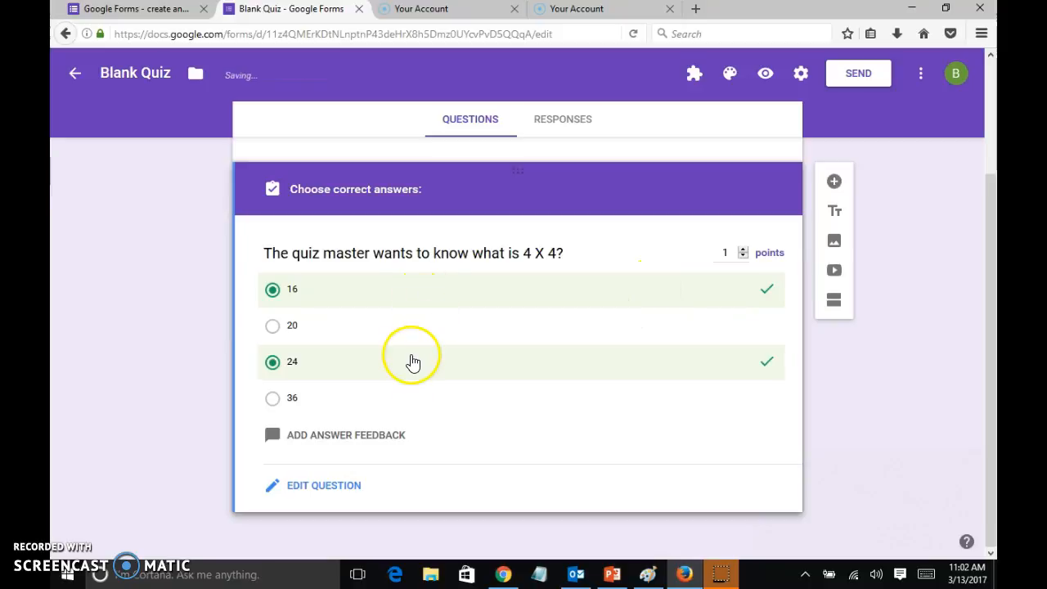
{"action": "left_click", "coordinate": [407, 371]}
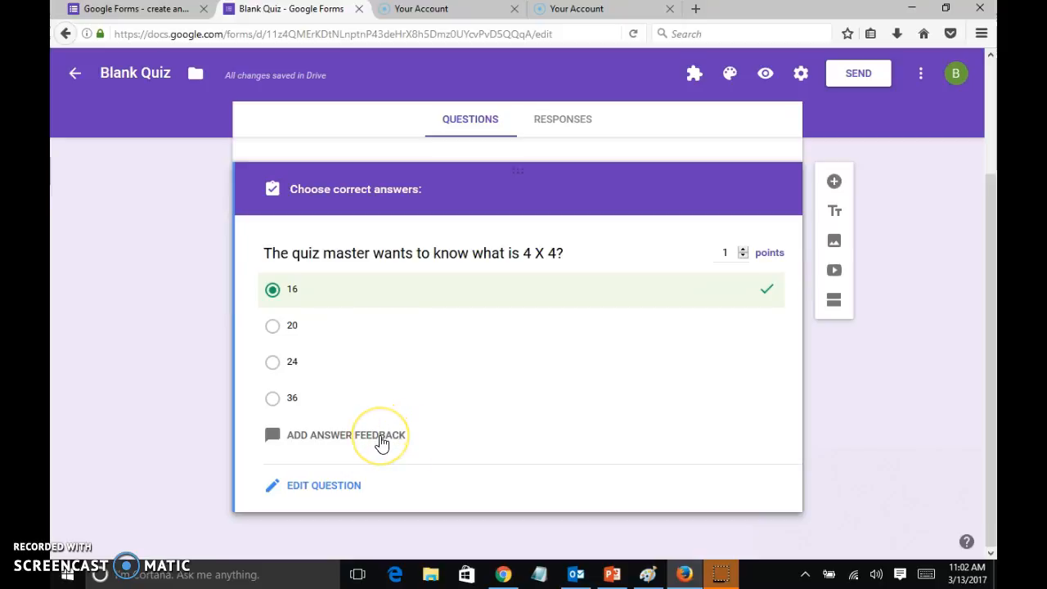
{"action": "left_click", "coordinate": [381, 442]}
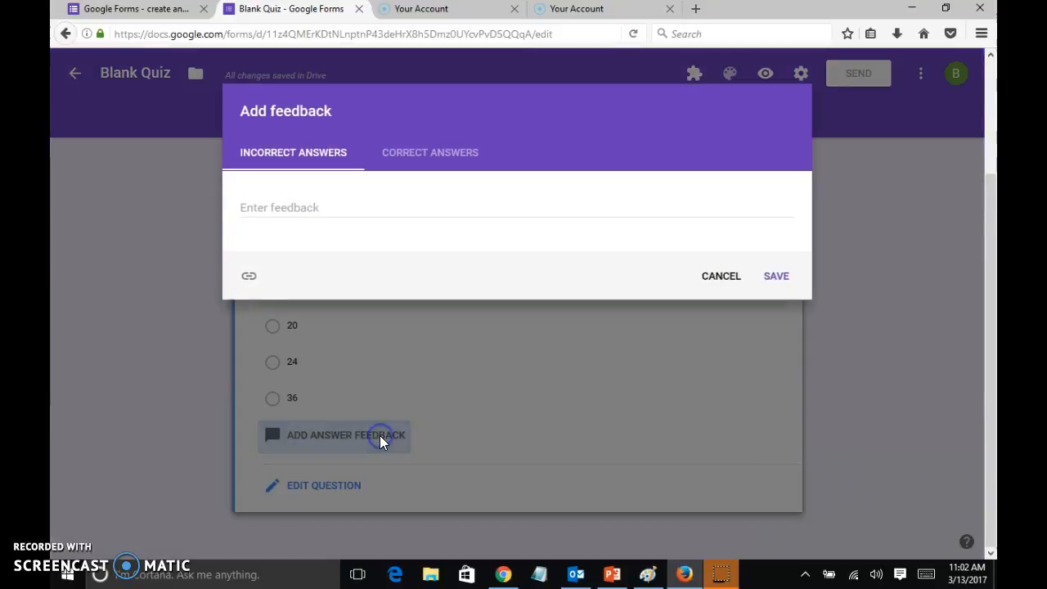
{"action": "left_click", "coordinate": [313, 211]}
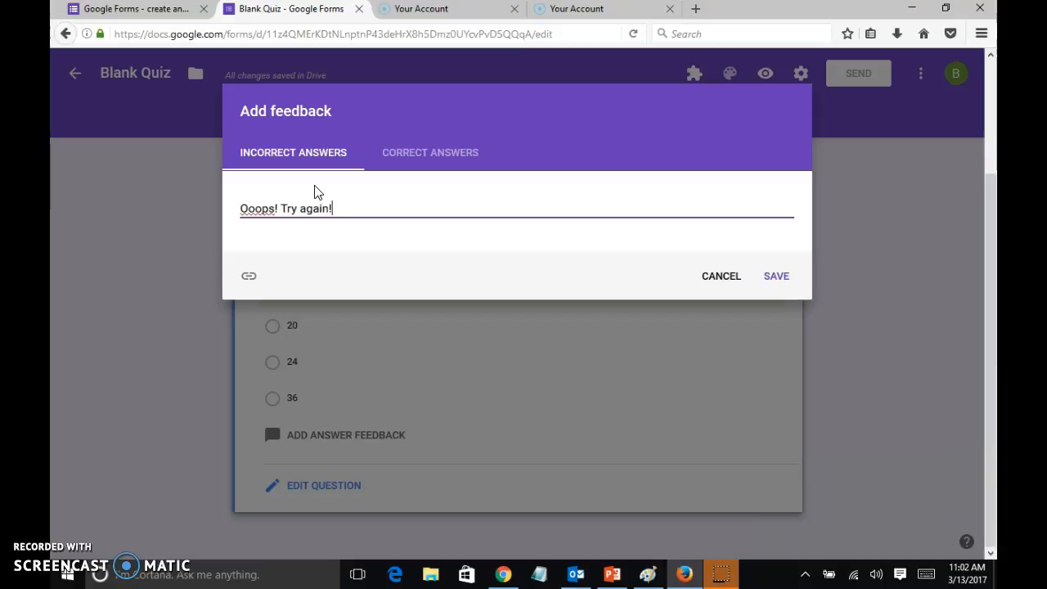
{"action": "left_click", "coordinate": [469, 144]}
{"action": "left_click", "coordinate": [442, 211]}
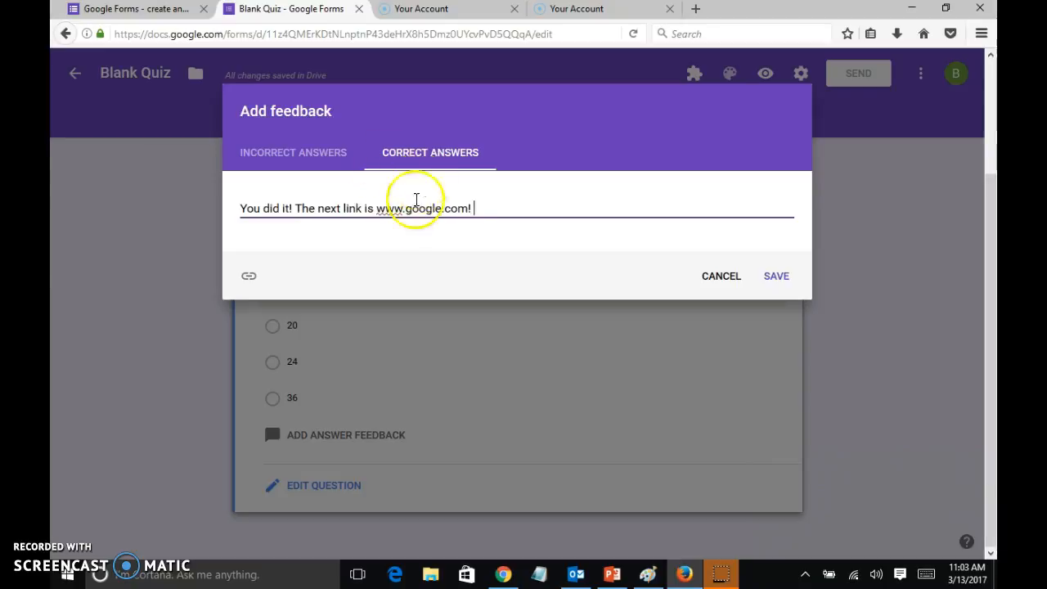
Replace the link sentence in the correct-answer feedback with "Please see a teacher for the next hint!" and save the feedback
{"action": "left_click_drag", "start_coordinate": [376, 208], "coordinate": [491, 229]}
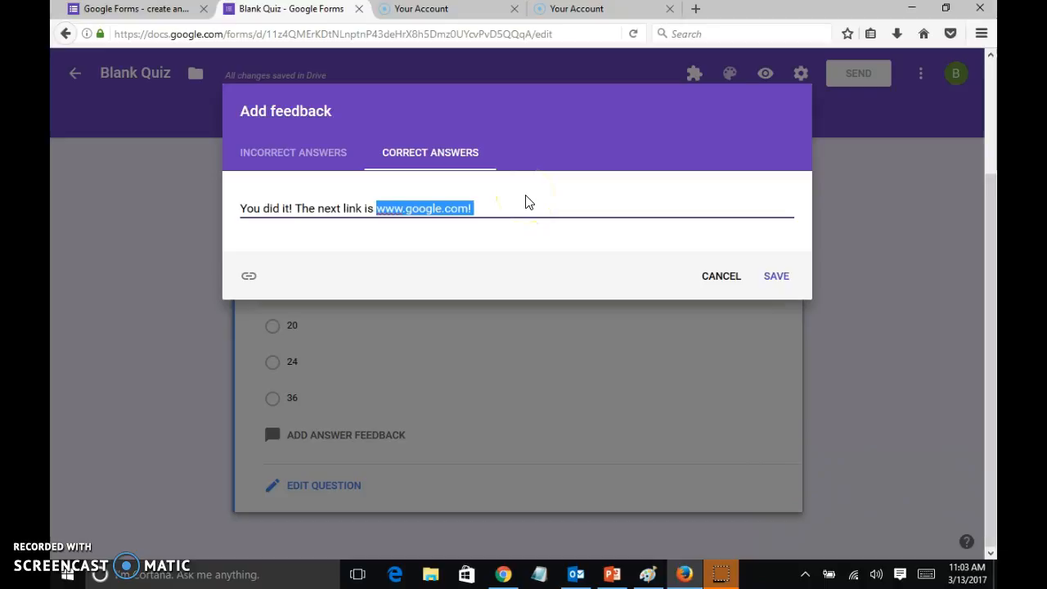
{"action": "left_click_drag", "start_coordinate": [514, 205], "coordinate": [301, 210]}
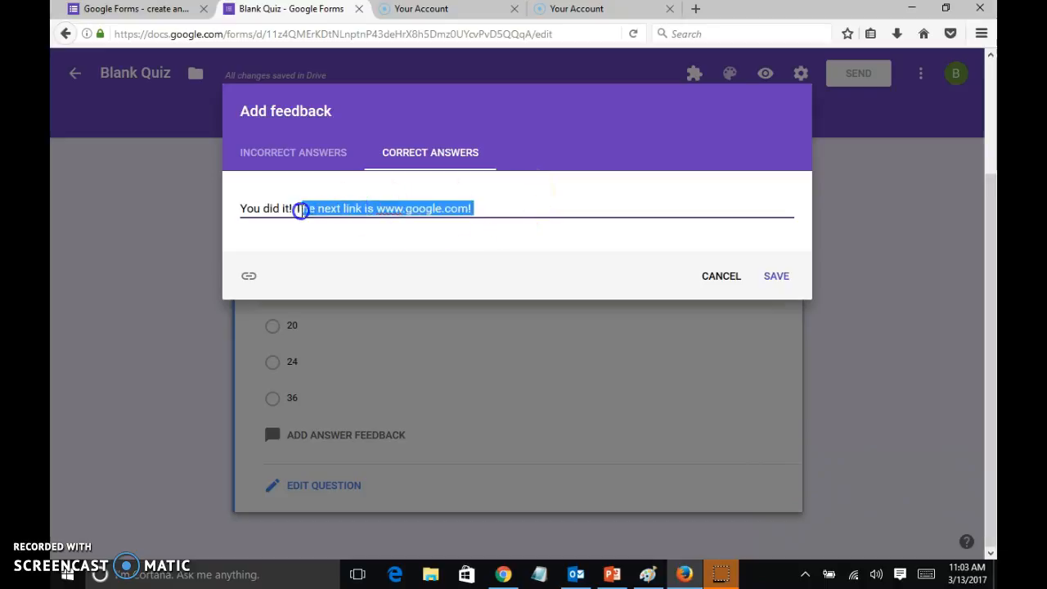
{"action": "key", "text": "BackSpace"}
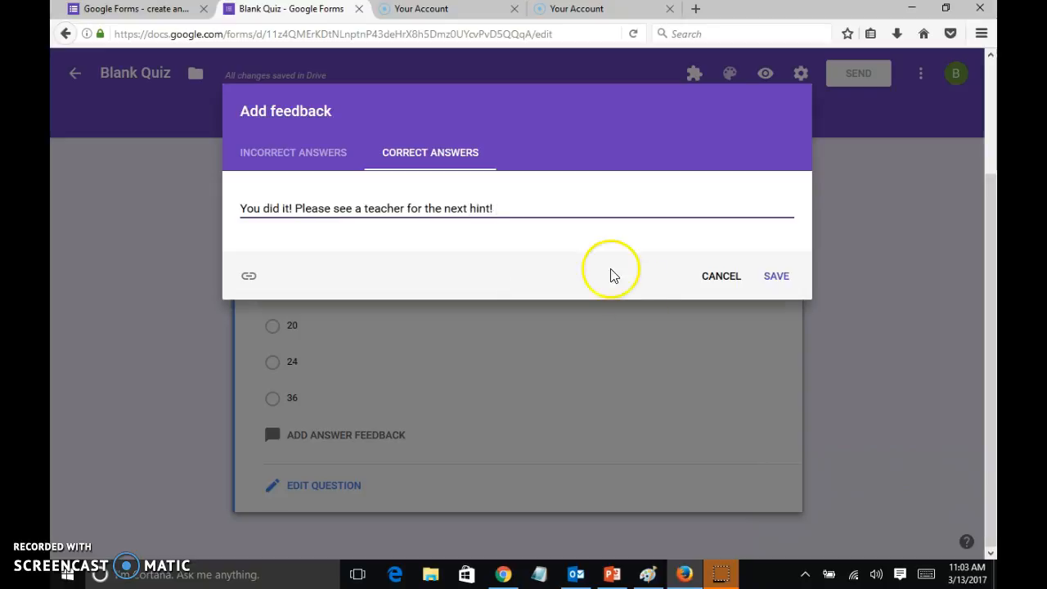
{"action": "left_click", "coordinate": [778, 278]}
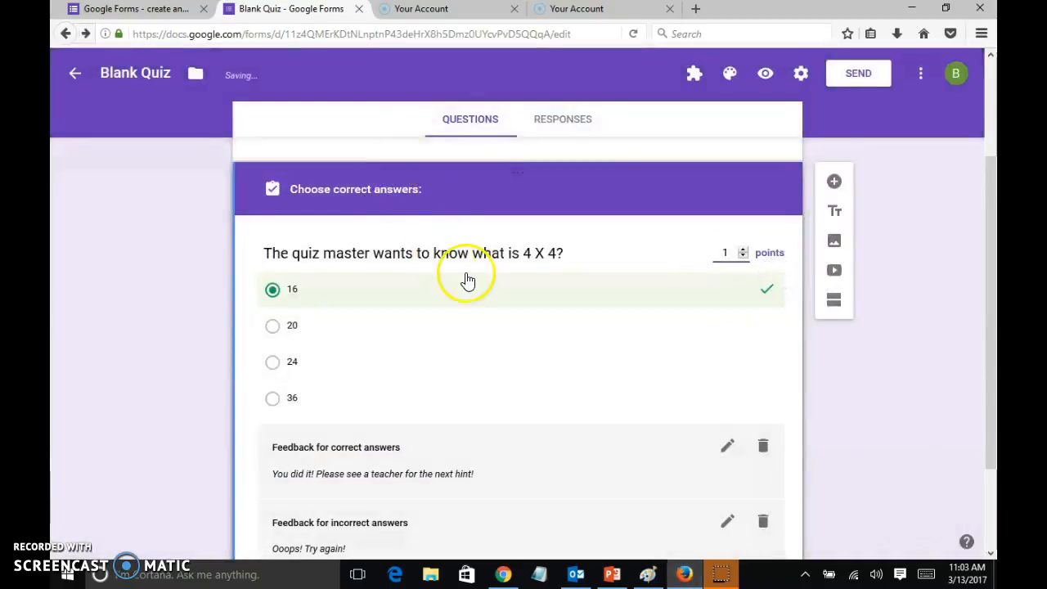
Check the feedback texts for correct and incorrect answers and return from the answer key to editing the question
{"action": "scroll", "coordinate": [491, 294], "scroll_direction": "down", "scroll_amount": 2}
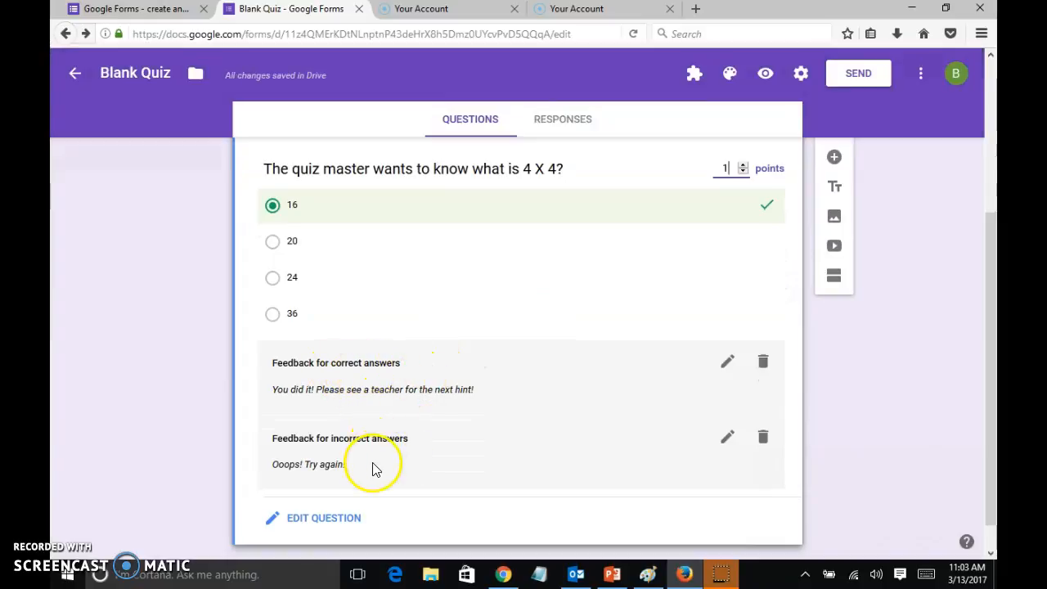
{"action": "scroll", "coordinate": [376, 458], "scroll_direction": "up", "scroll_amount": 2}
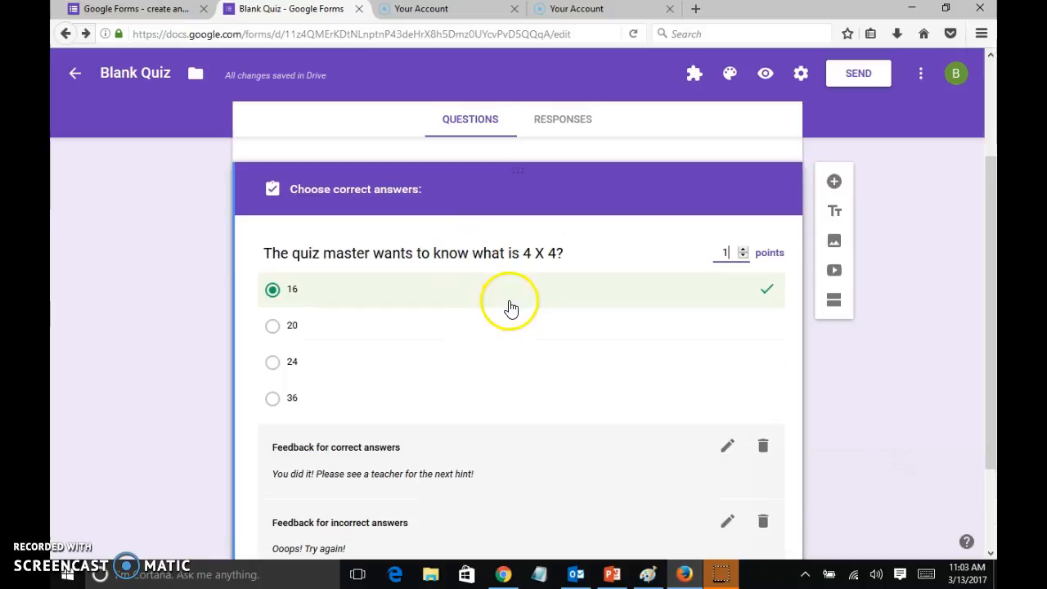
{"action": "scroll", "coordinate": [363, 437], "scroll_direction": "down", "scroll_amount": 2}
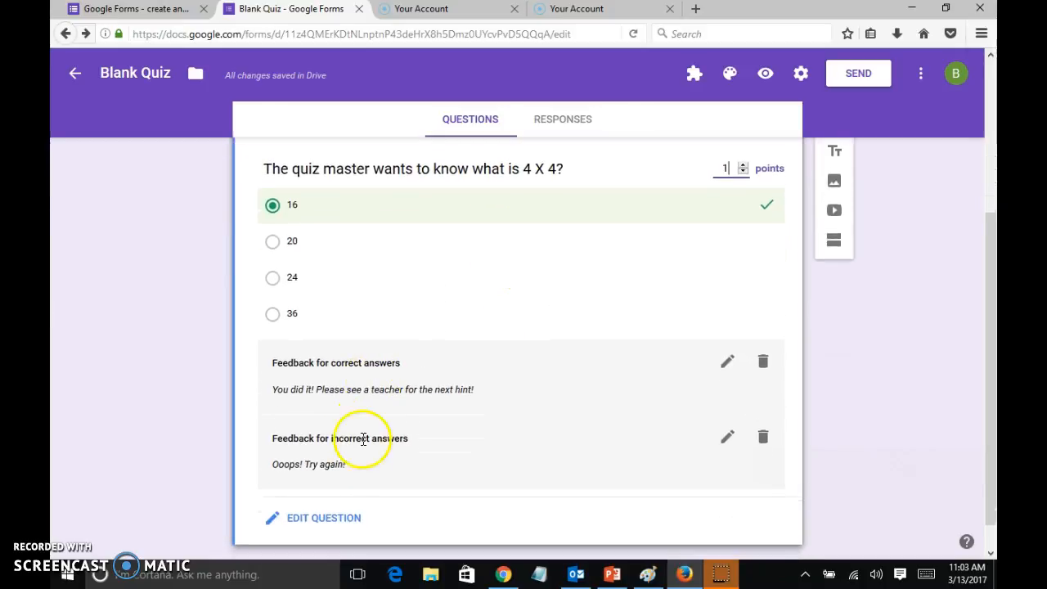
{"action": "left_click", "coordinate": [329, 521]}
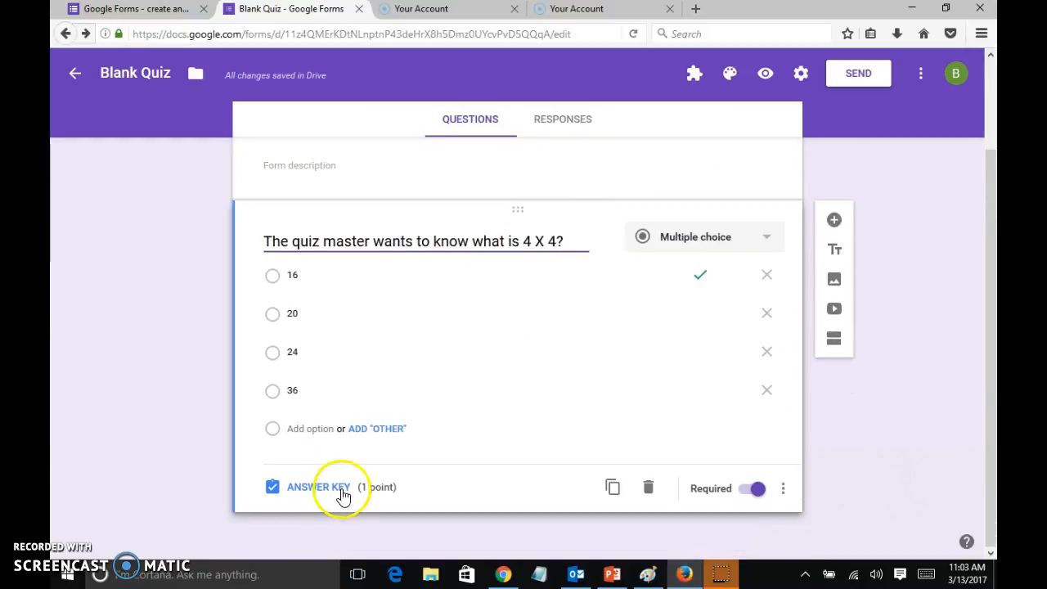